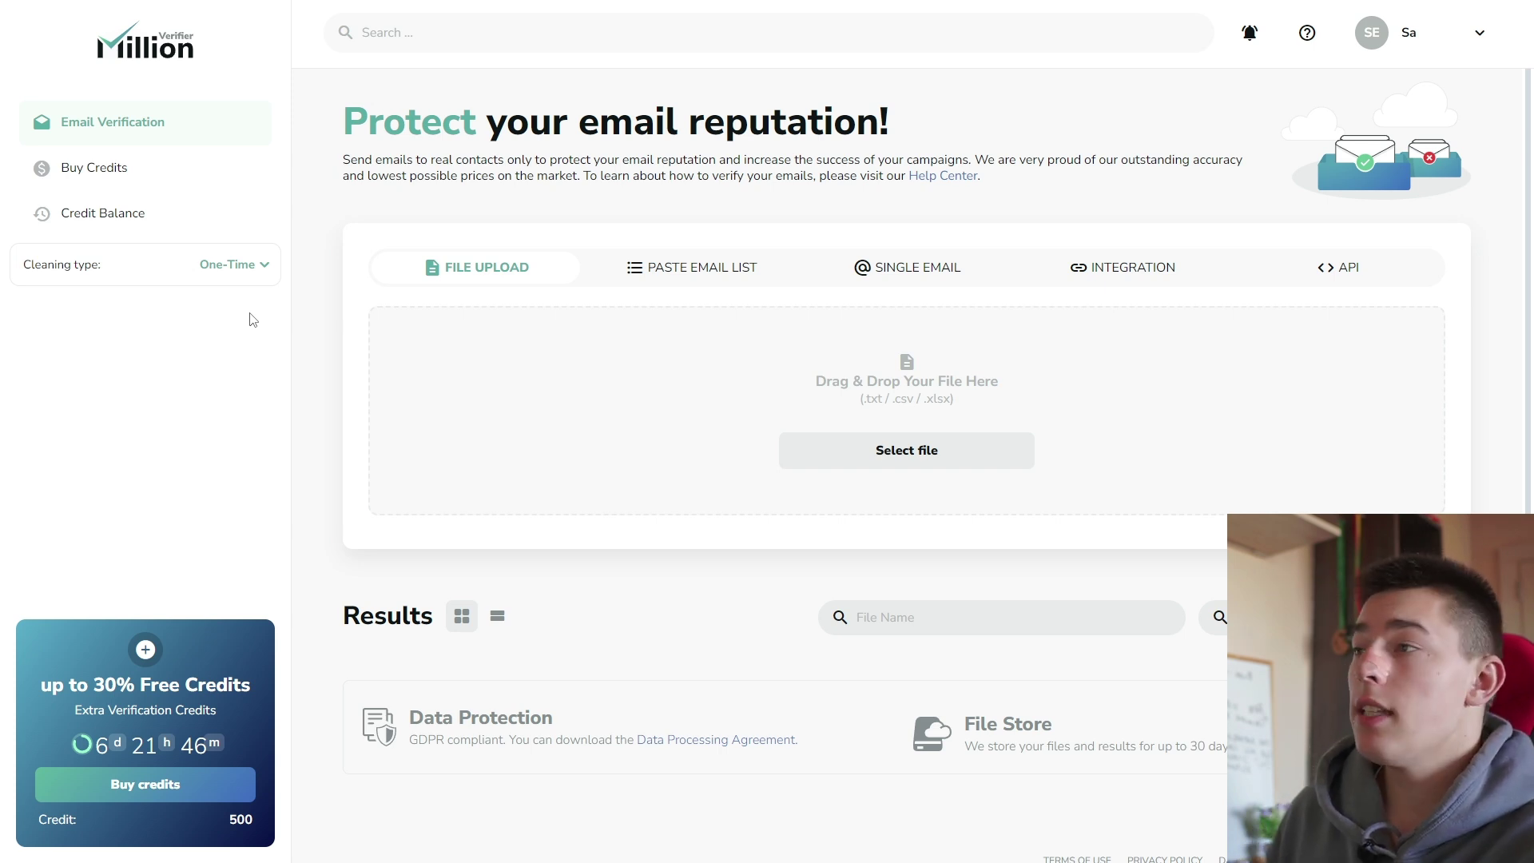
Change the cleaning type from the sidebar dropdown to EverClean.
{"action": "left_click", "coordinate": [262, 267]}
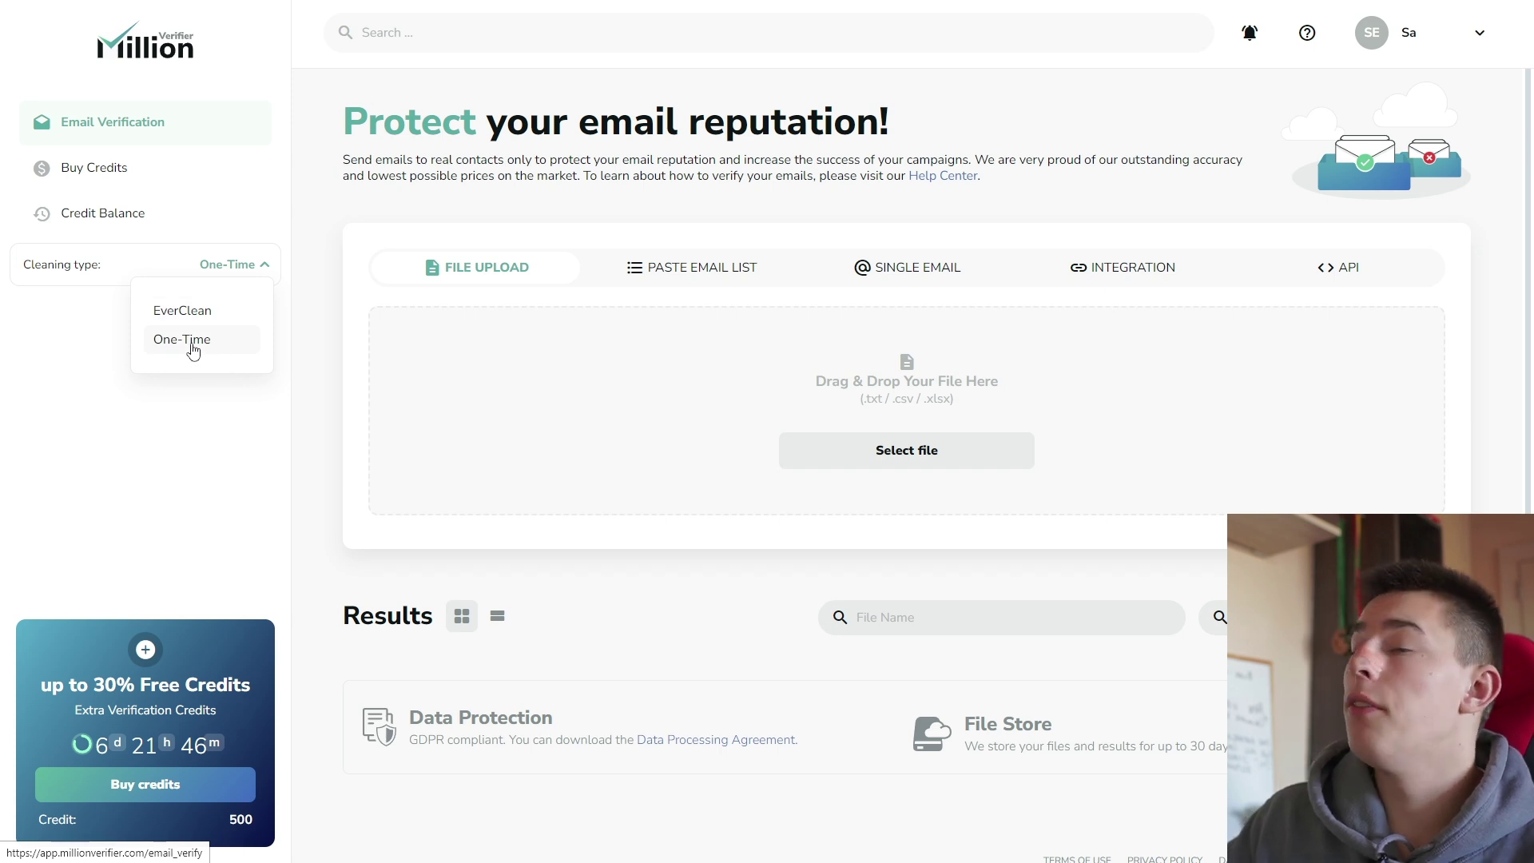
{"action": "left_click", "coordinate": [207, 320]}
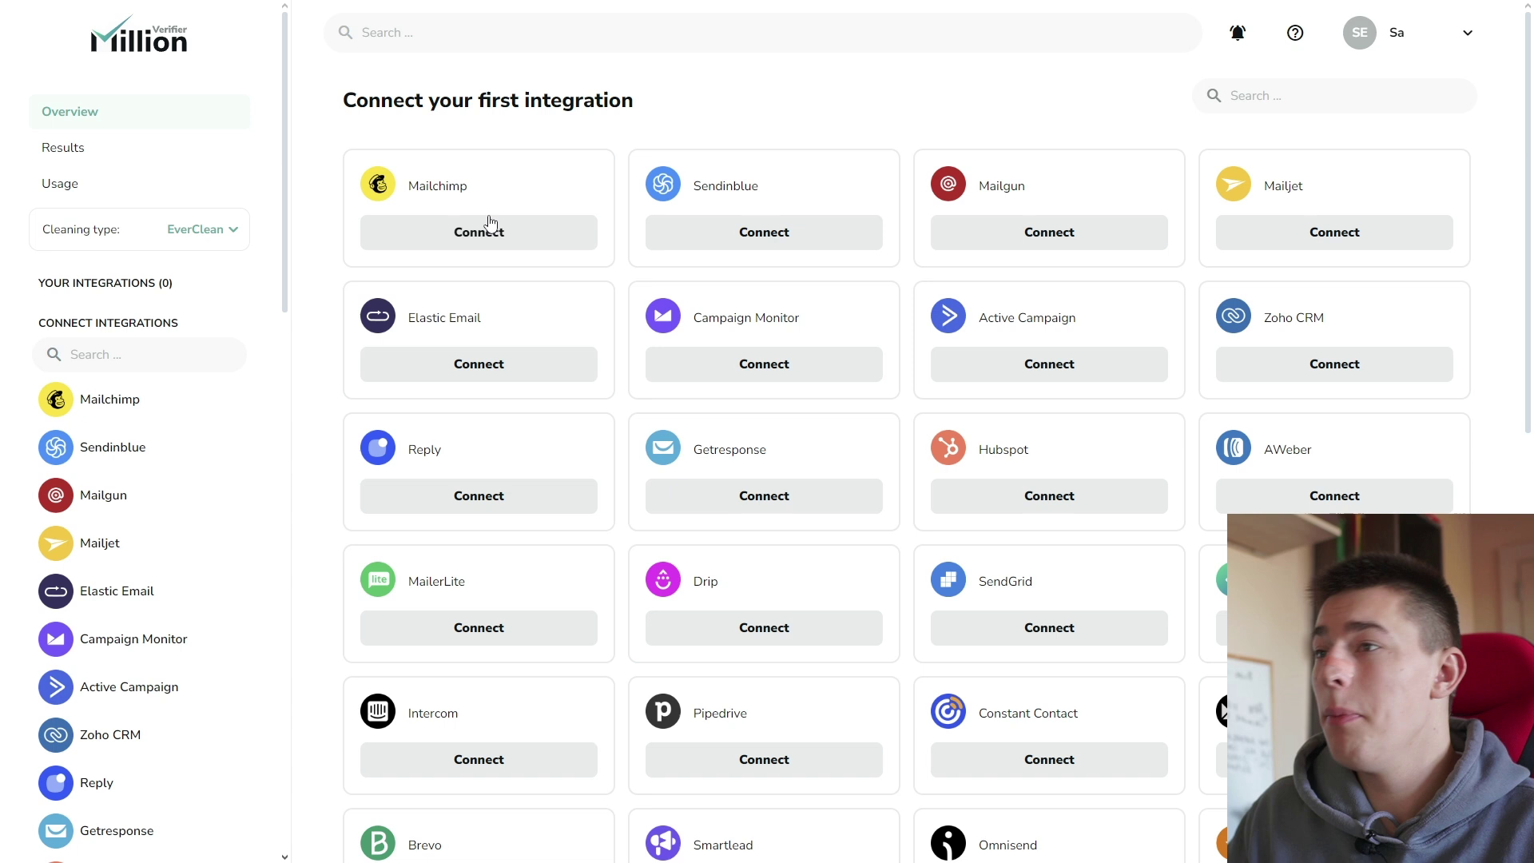
{"action": "scroll", "coordinate": [1174, 445], "scroll_direction": "down", "scroll_amount": 6}
{"action": "scroll", "coordinate": [1099, 575], "scroll_direction": "up", "scroll_amount": 5}
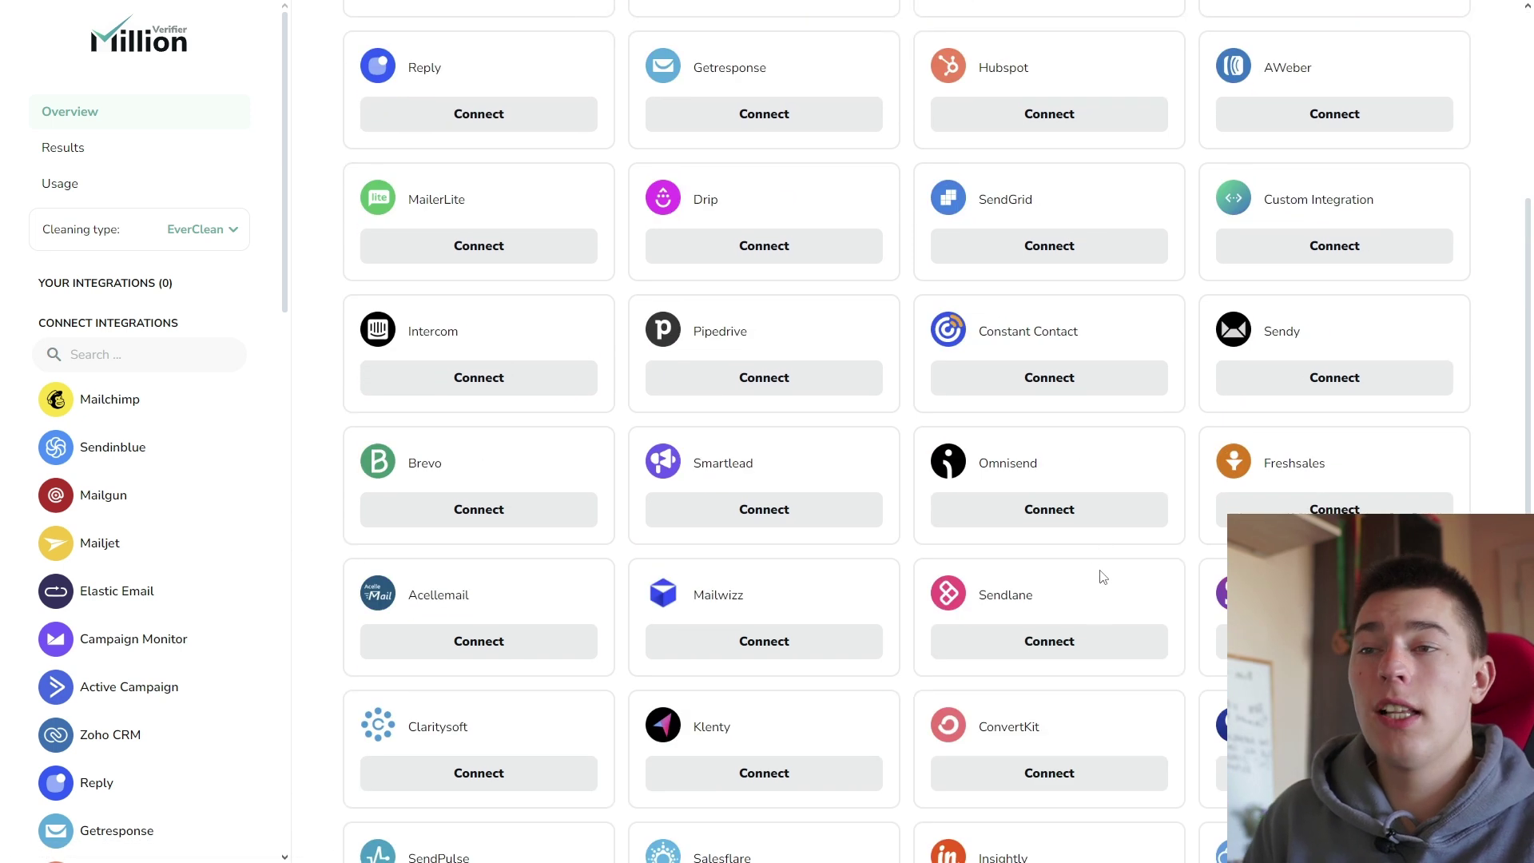
{"action": "scroll", "coordinate": [1117, 445], "scroll_direction": "up", "scroll_amount": 1}
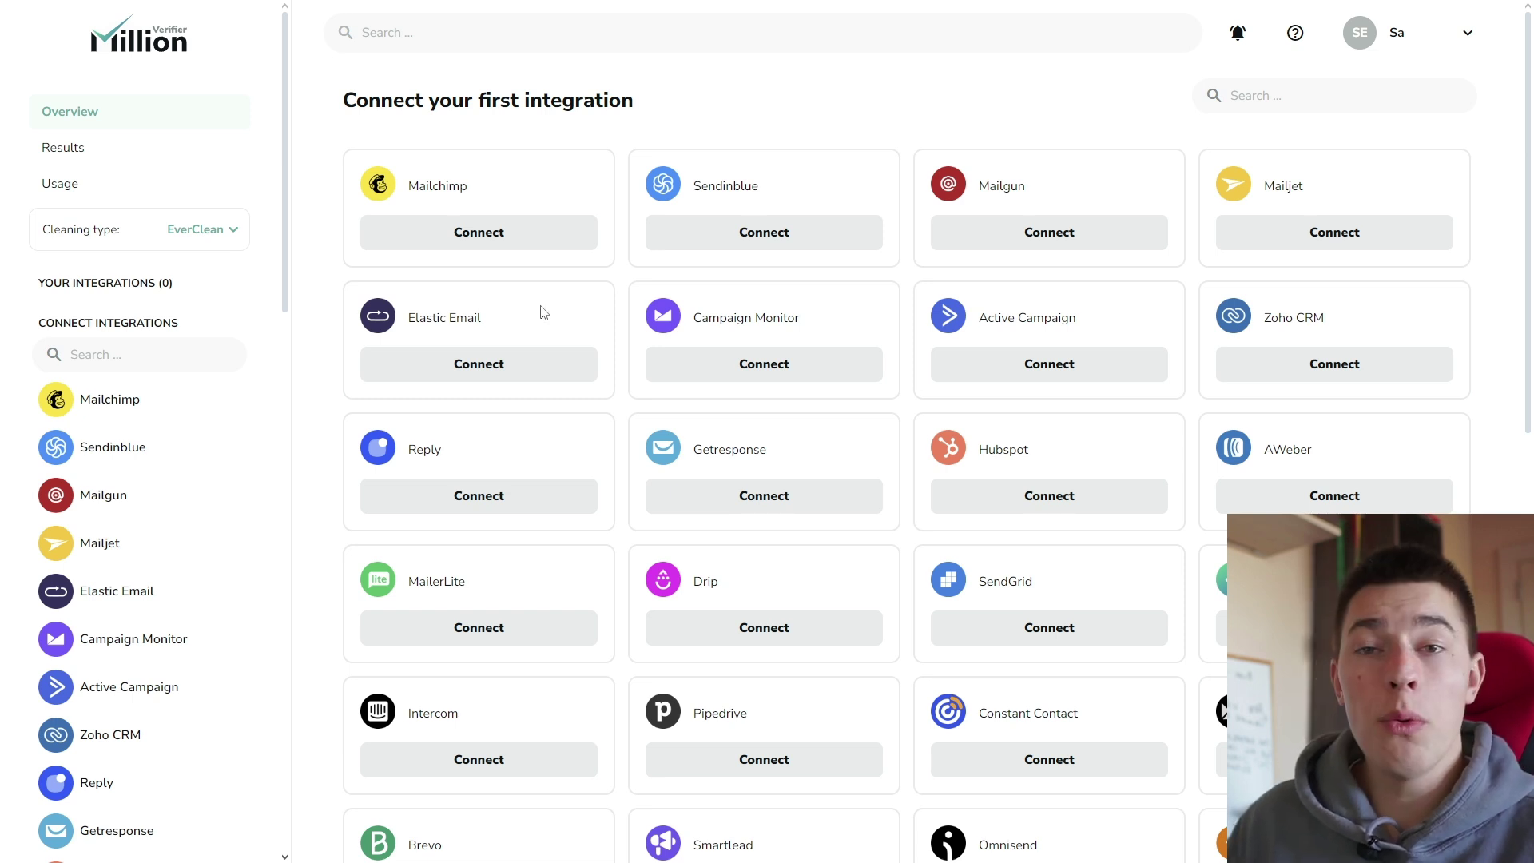
Switch back to One-Time cleaning and verify a single pasted email address, rated Good.
{"action": "left_click", "coordinate": [195, 229]}
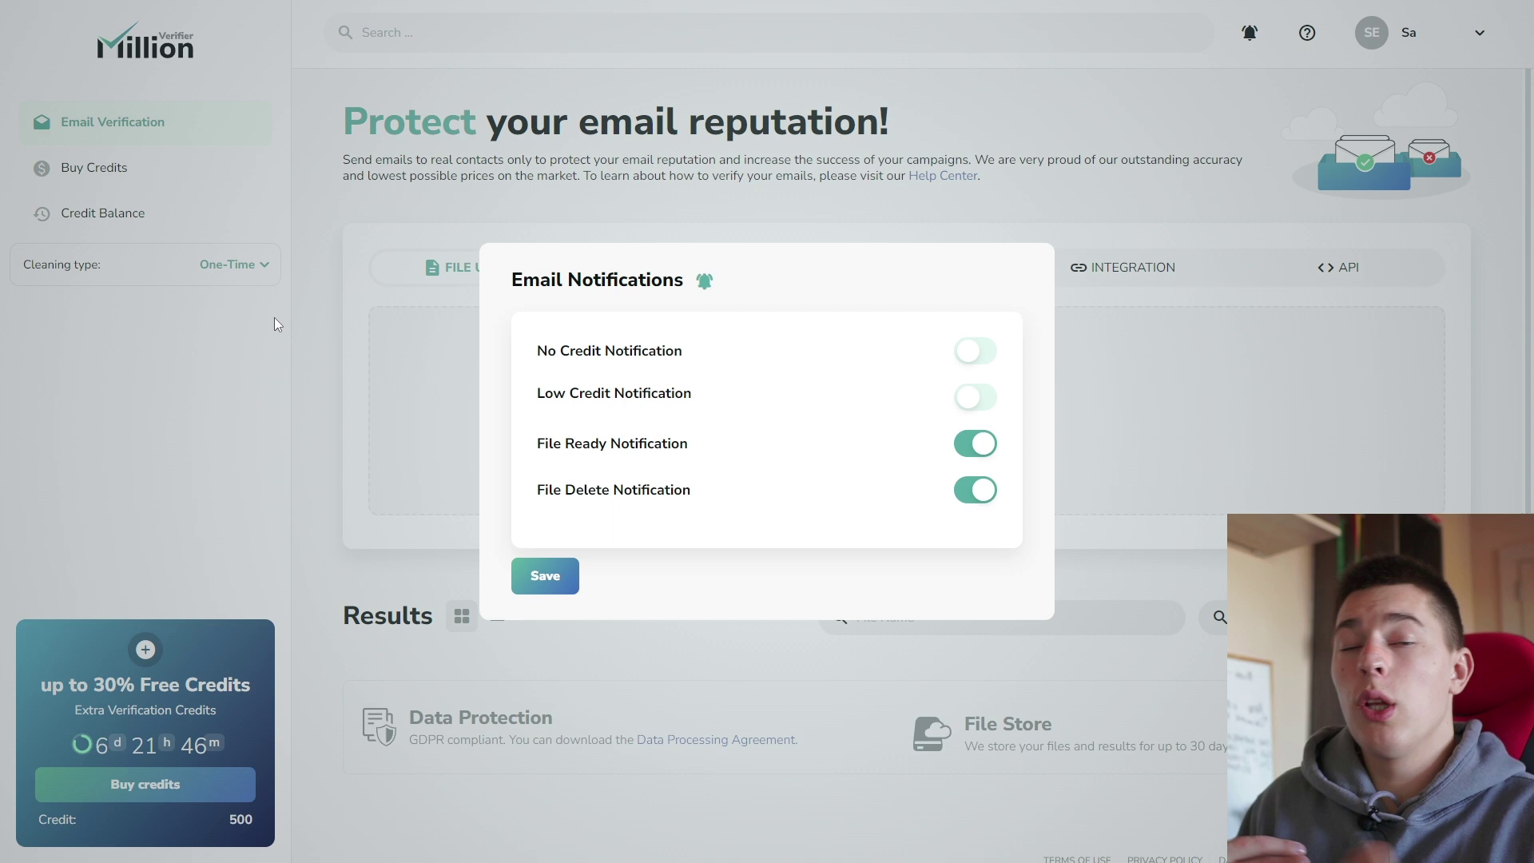
{"action": "left_click", "coordinate": [528, 579]}
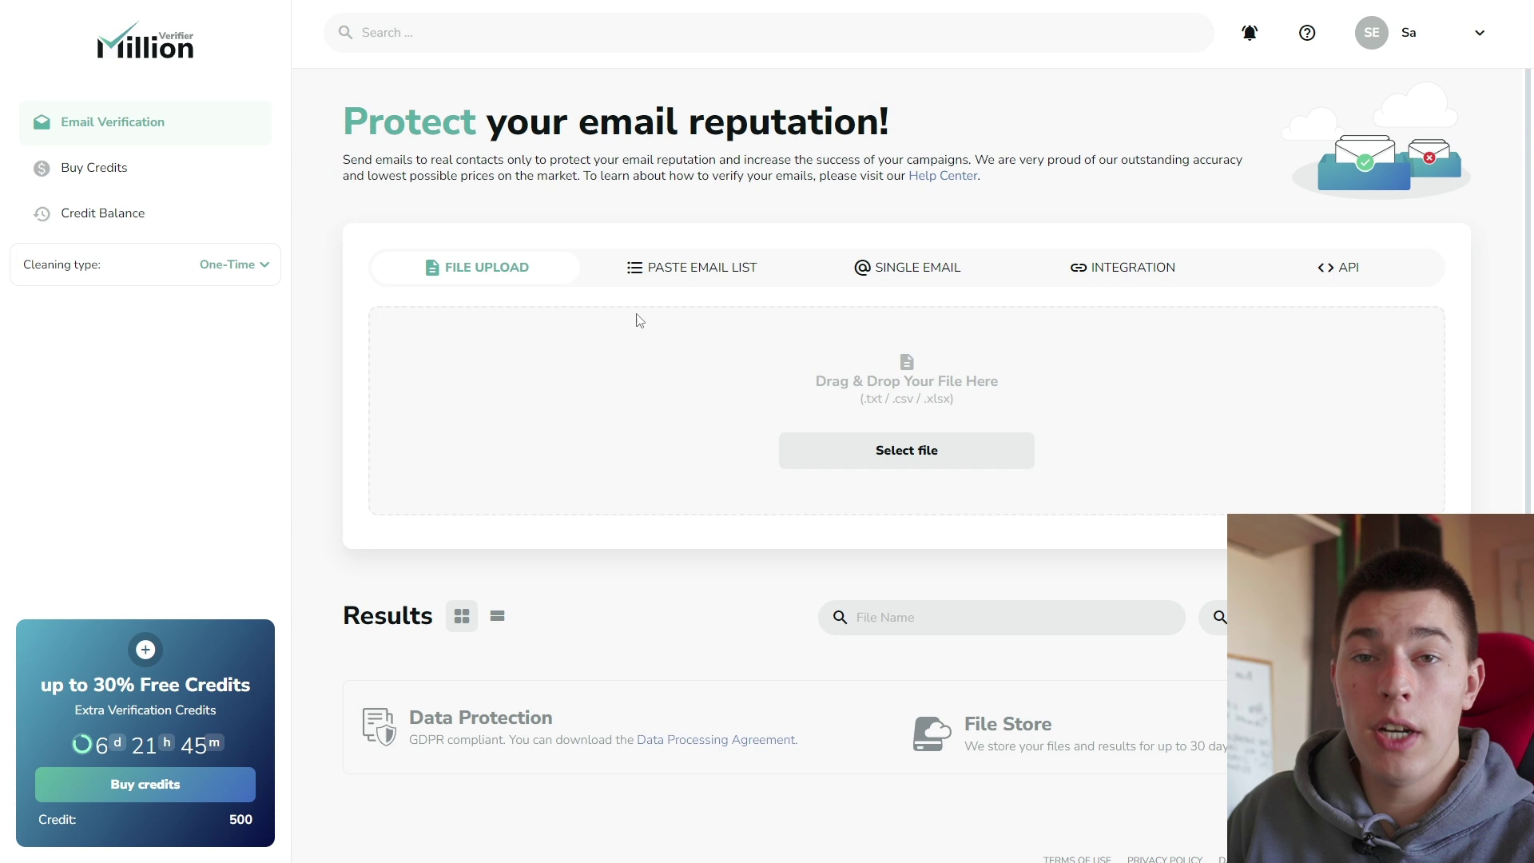
{"action": "left_click", "coordinate": [929, 271]}
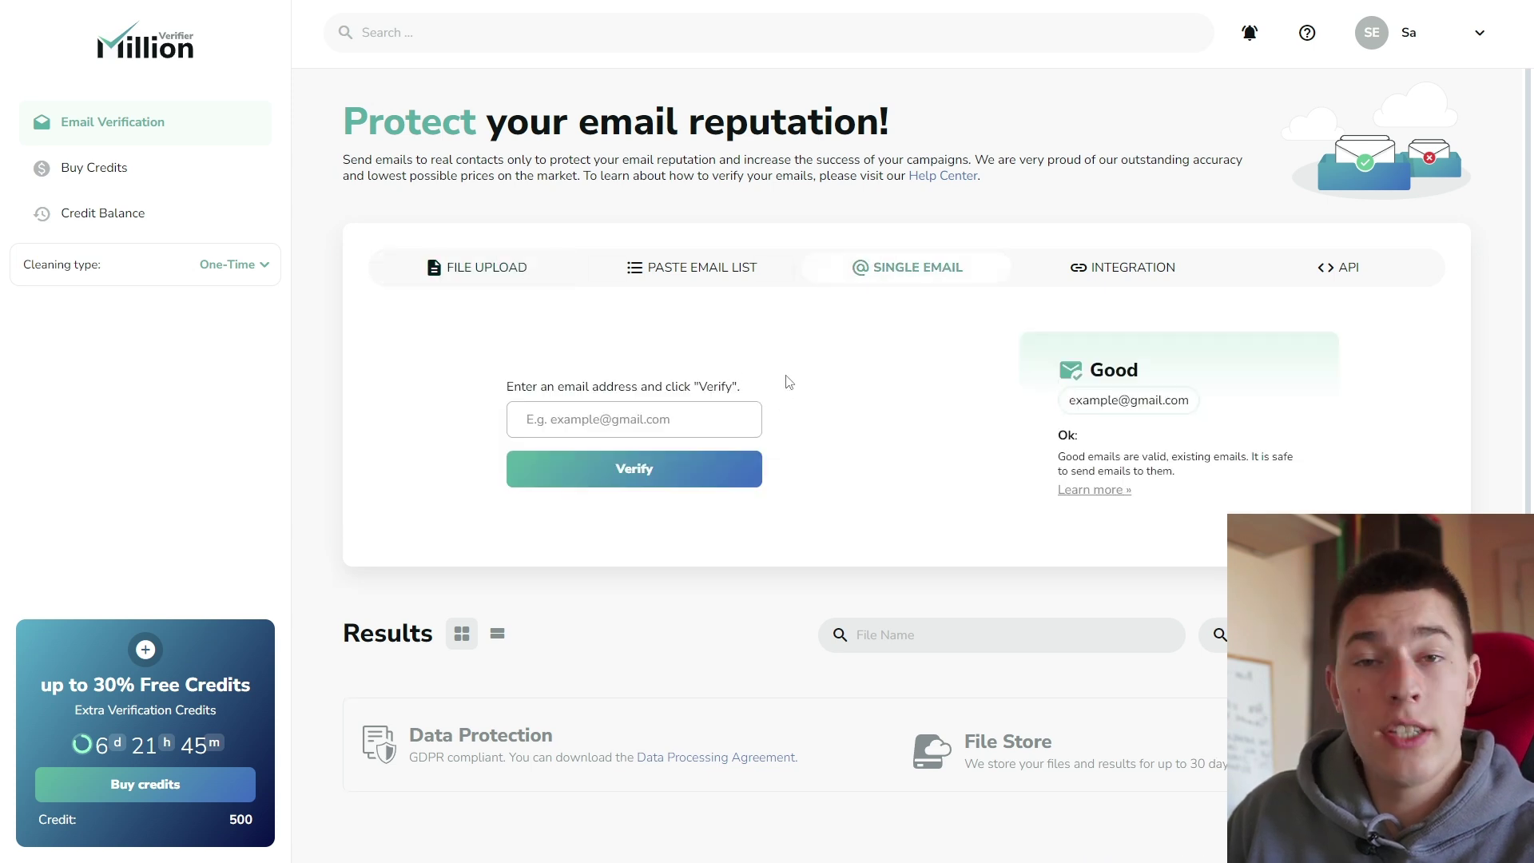
{"action": "left_click", "coordinate": [670, 427]}
{"action": "key", "text": "ctrl+v"}
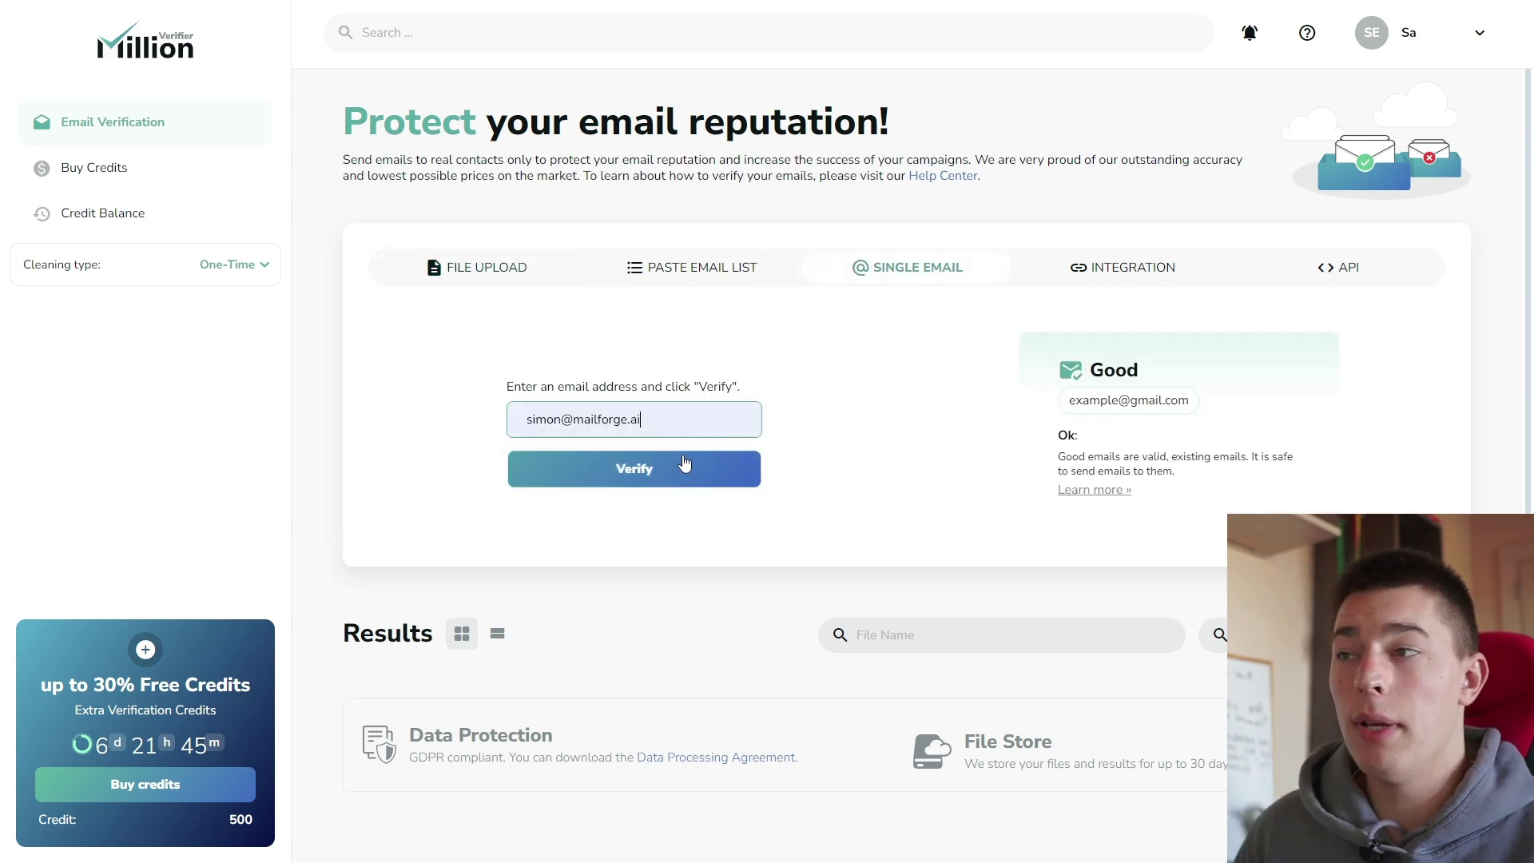
{"action": "left_click", "coordinate": [651, 476]}
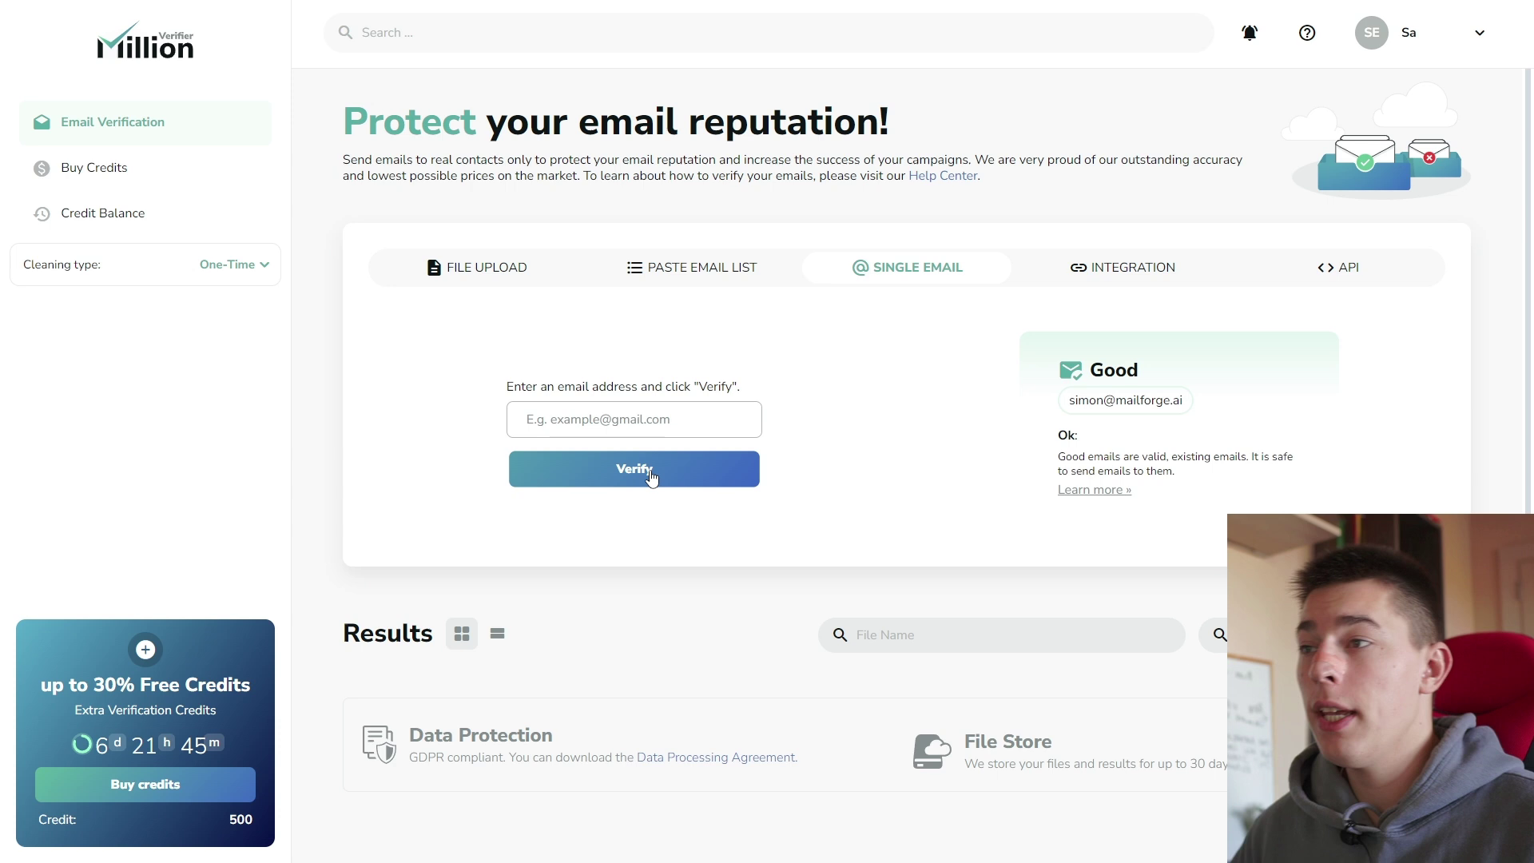
Look through the Bulk Paste and Single Email tabs, ending on File Upload.
{"action": "left_click", "coordinate": [713, 272]}
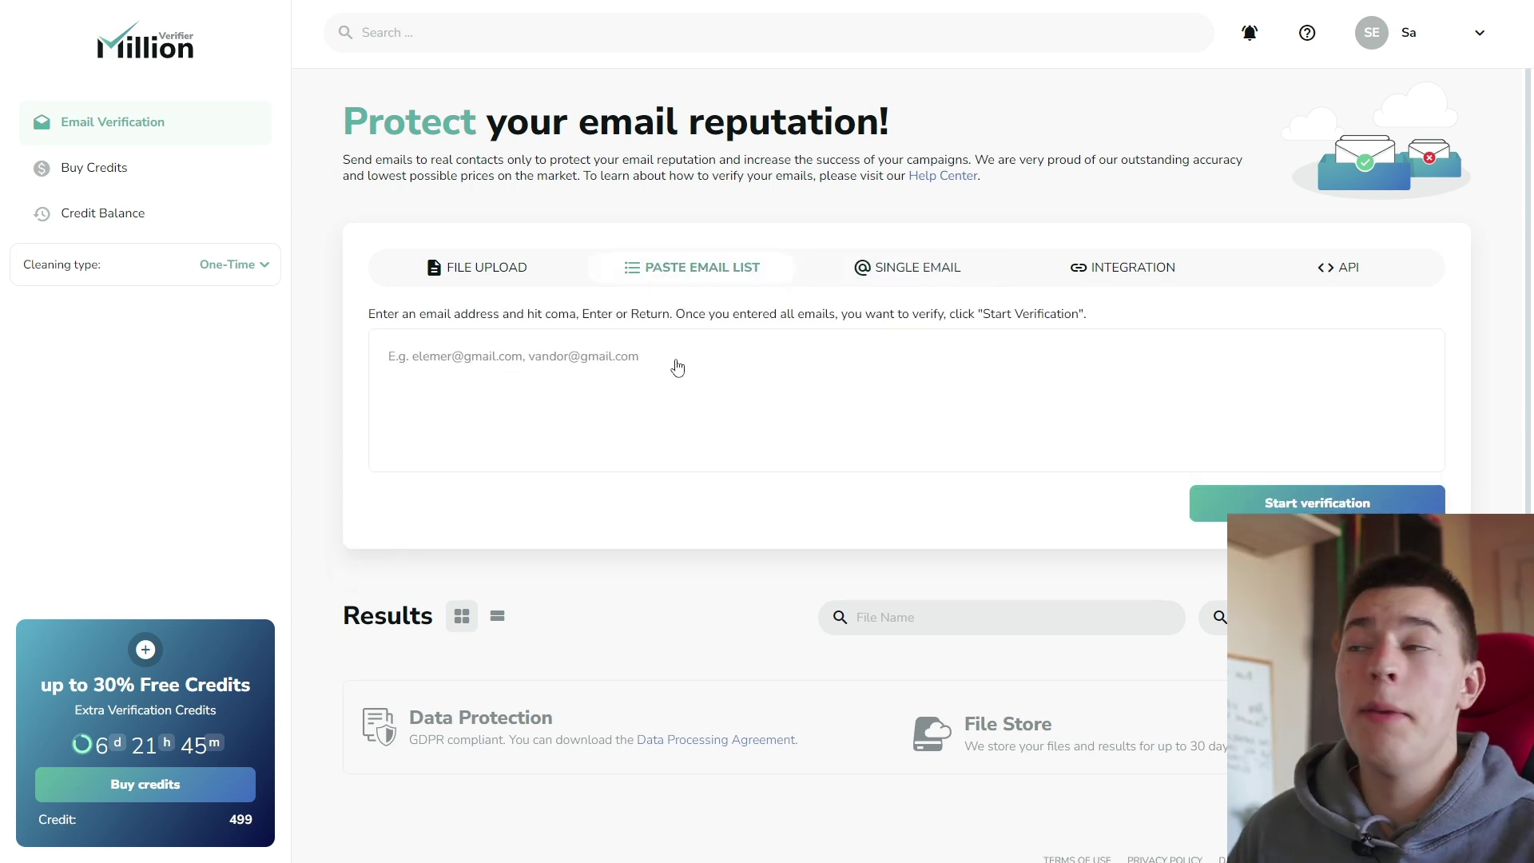
{"action": "left_click", "coordinate": [477, 267]}
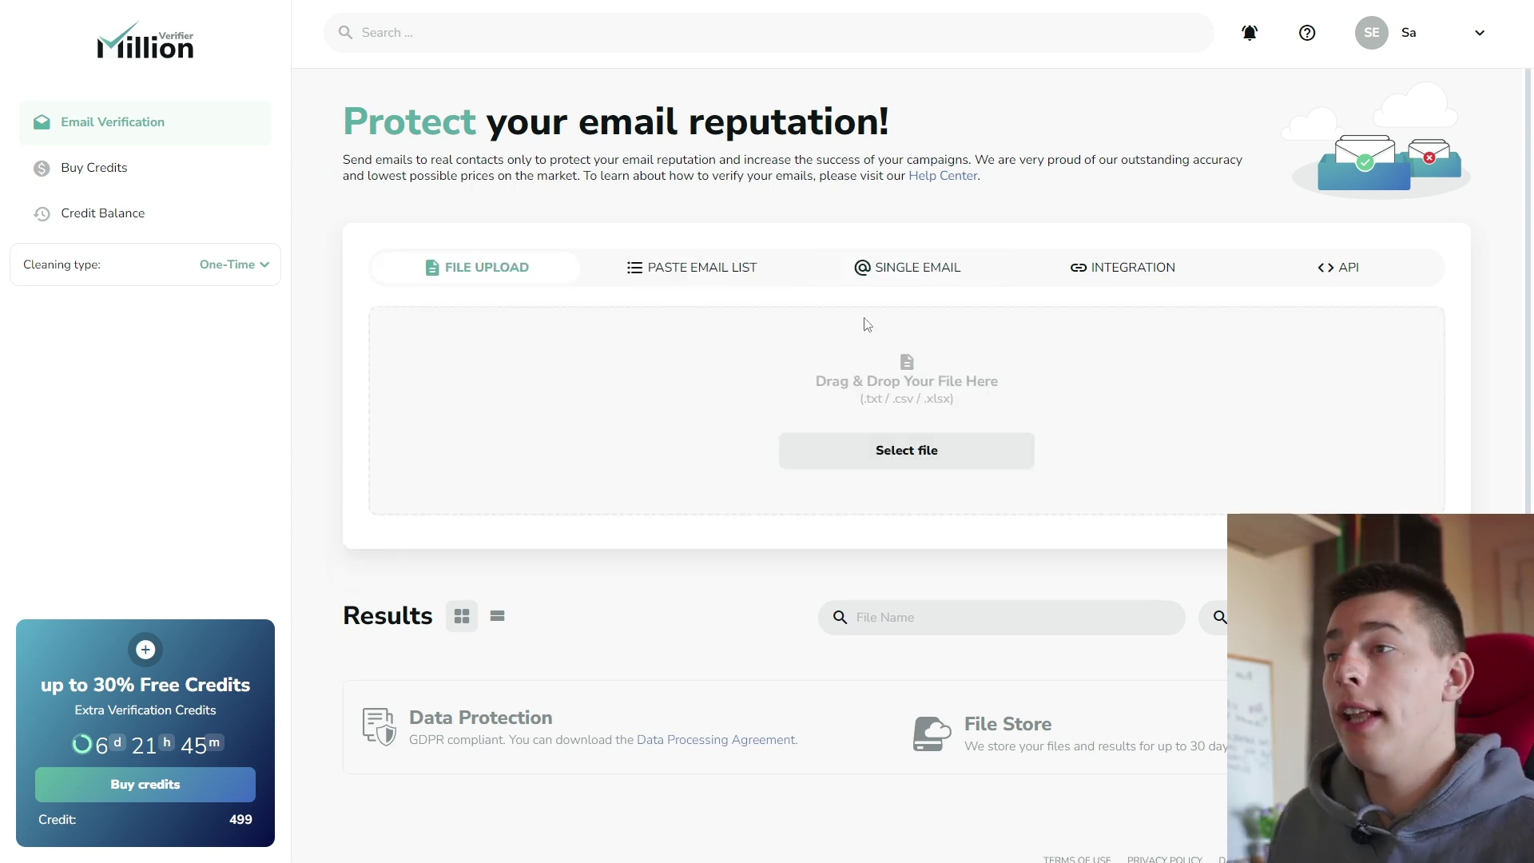
{"action": "left_click", "coordinate": [900, 277]}
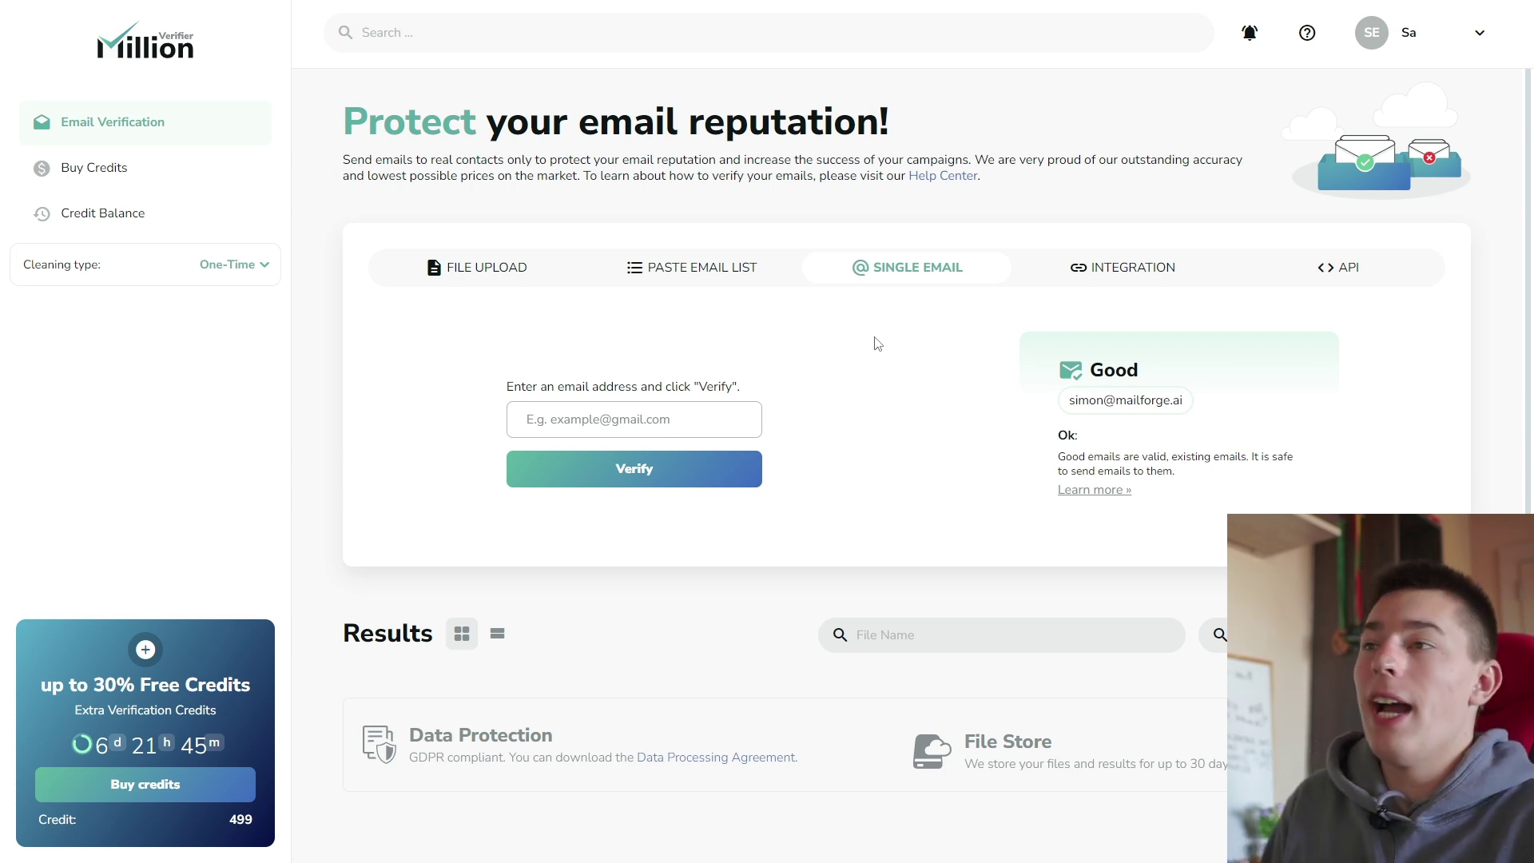
{"action": "left_click", "coordinate": [723, 275]}
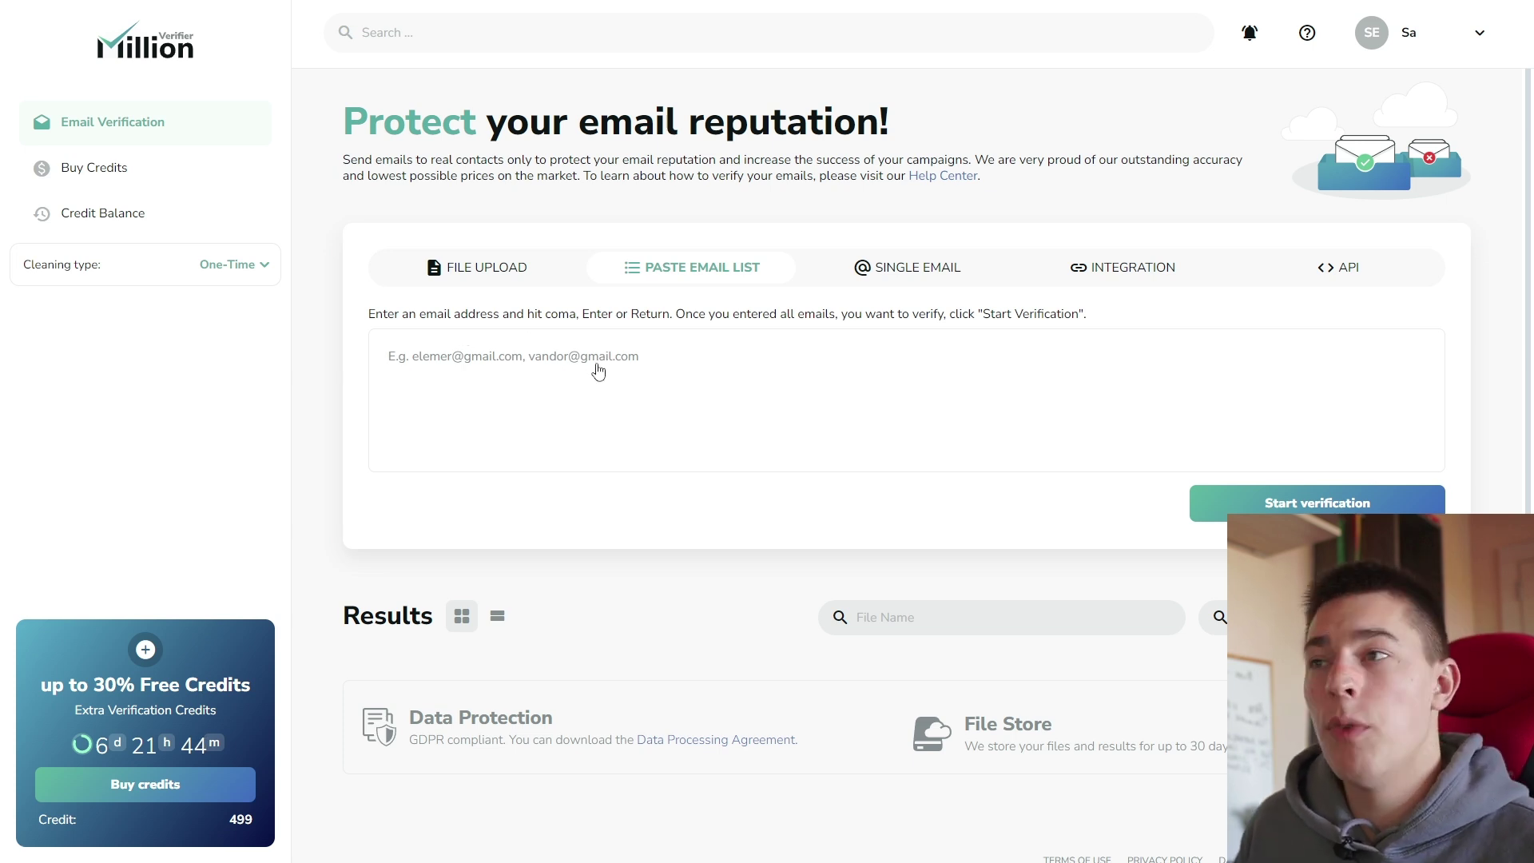
{"action": "left_click", "coordinate": [493, 279]}
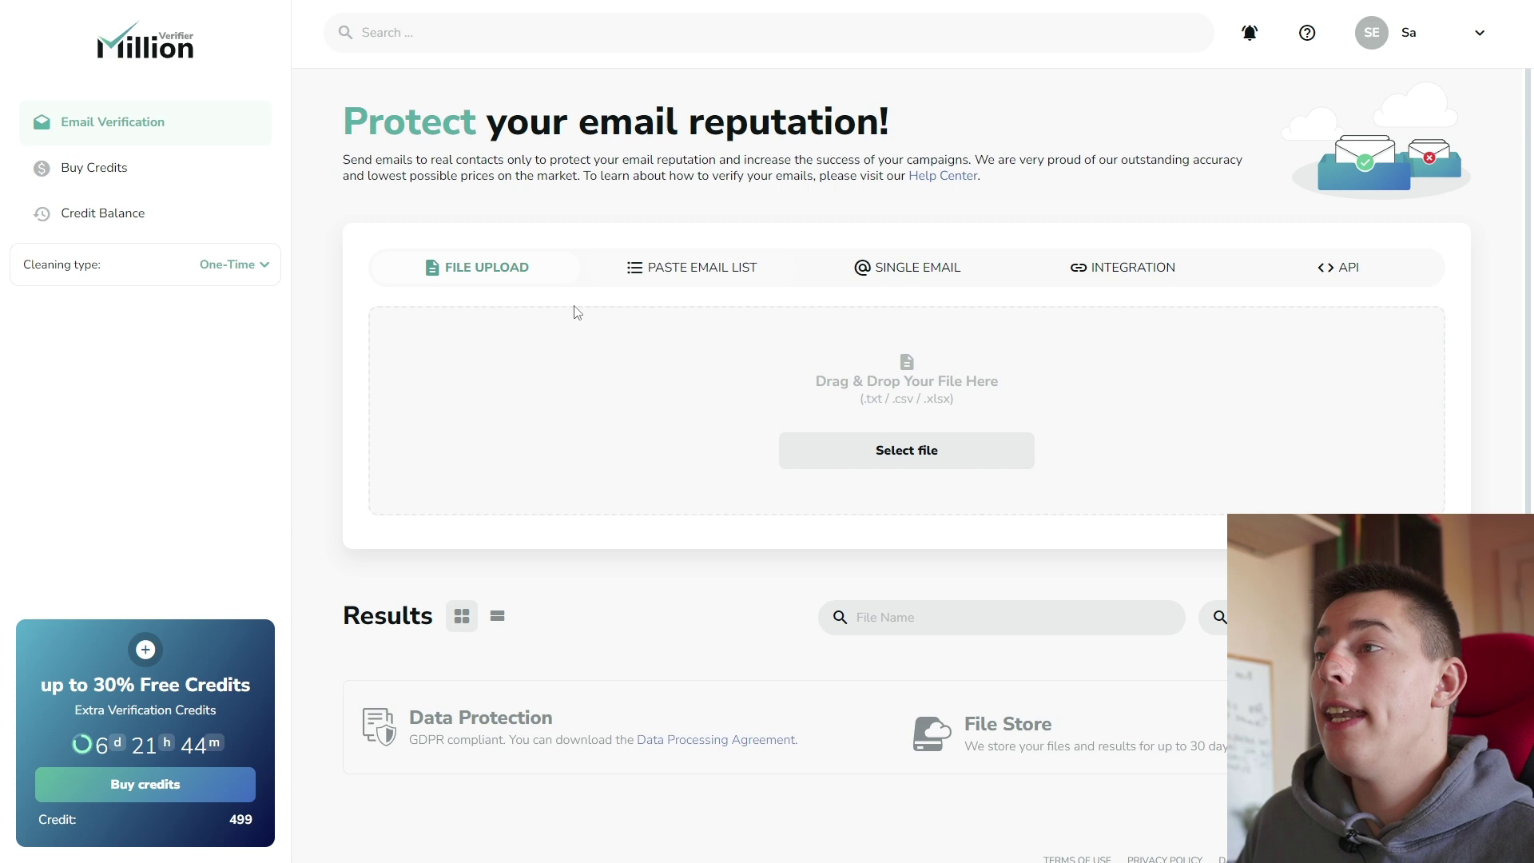
Upload millionverifier test.csv with duplicate removal on and start verifying its 39 addresses.
{"action": "left_click", "coordinate": [843, 458]}
{"action": "left_click", "coordinate": [871, 88]}
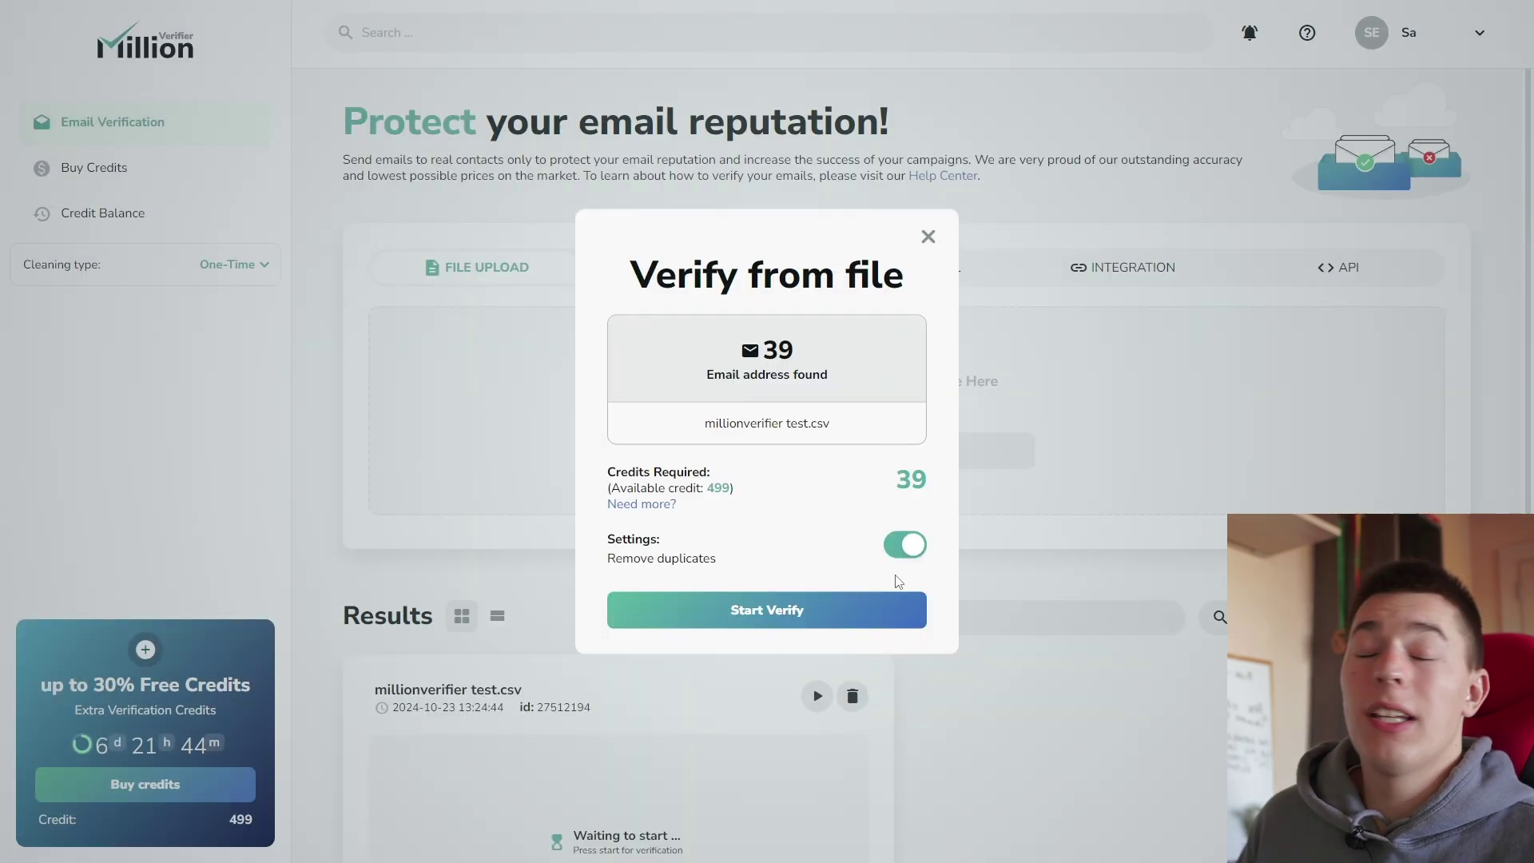
{"action": "left_click", "coordinate": [910, 545]}
{"action": "left_click", "coordinate": [911, 546]}
{"action": "left_click", "coordinate": [779, 610]}
Watch the Results card until it shows 39% good, 26% risky and 36% bad.
{"action": "scroll", "coordinate": [779, 480], "scroll_direction": "down", "scroll_amount": 3}
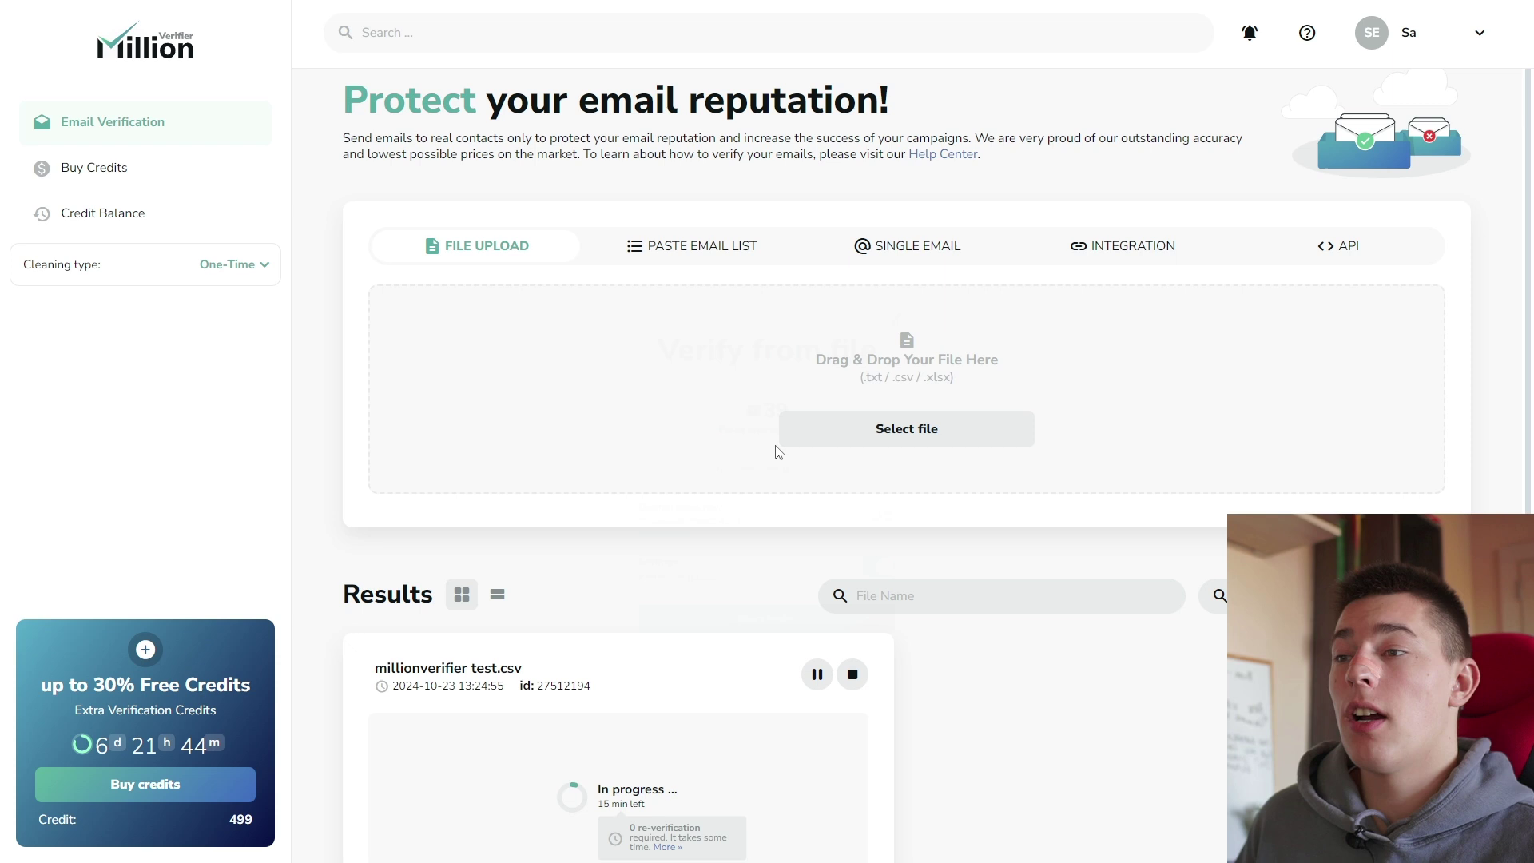
{"action": "scroll", "coordinate": [779, 452], "scroll_direction": "down", "scroll_amount": 2}
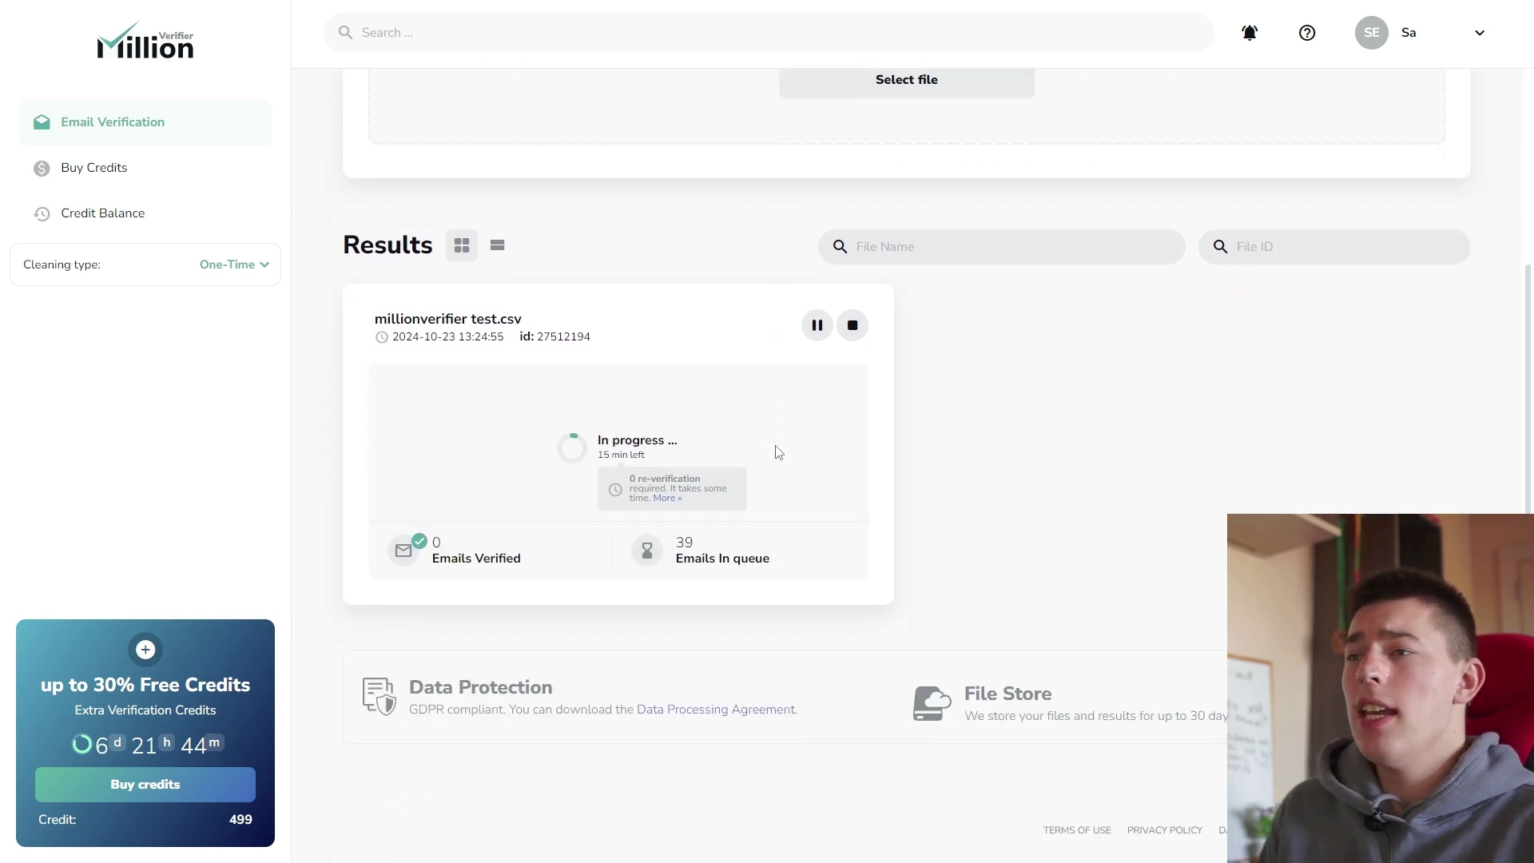
{"action": "scroll", "coordinate": [779, 452], "scroll_direction": "up", "scroll_amount": 5}
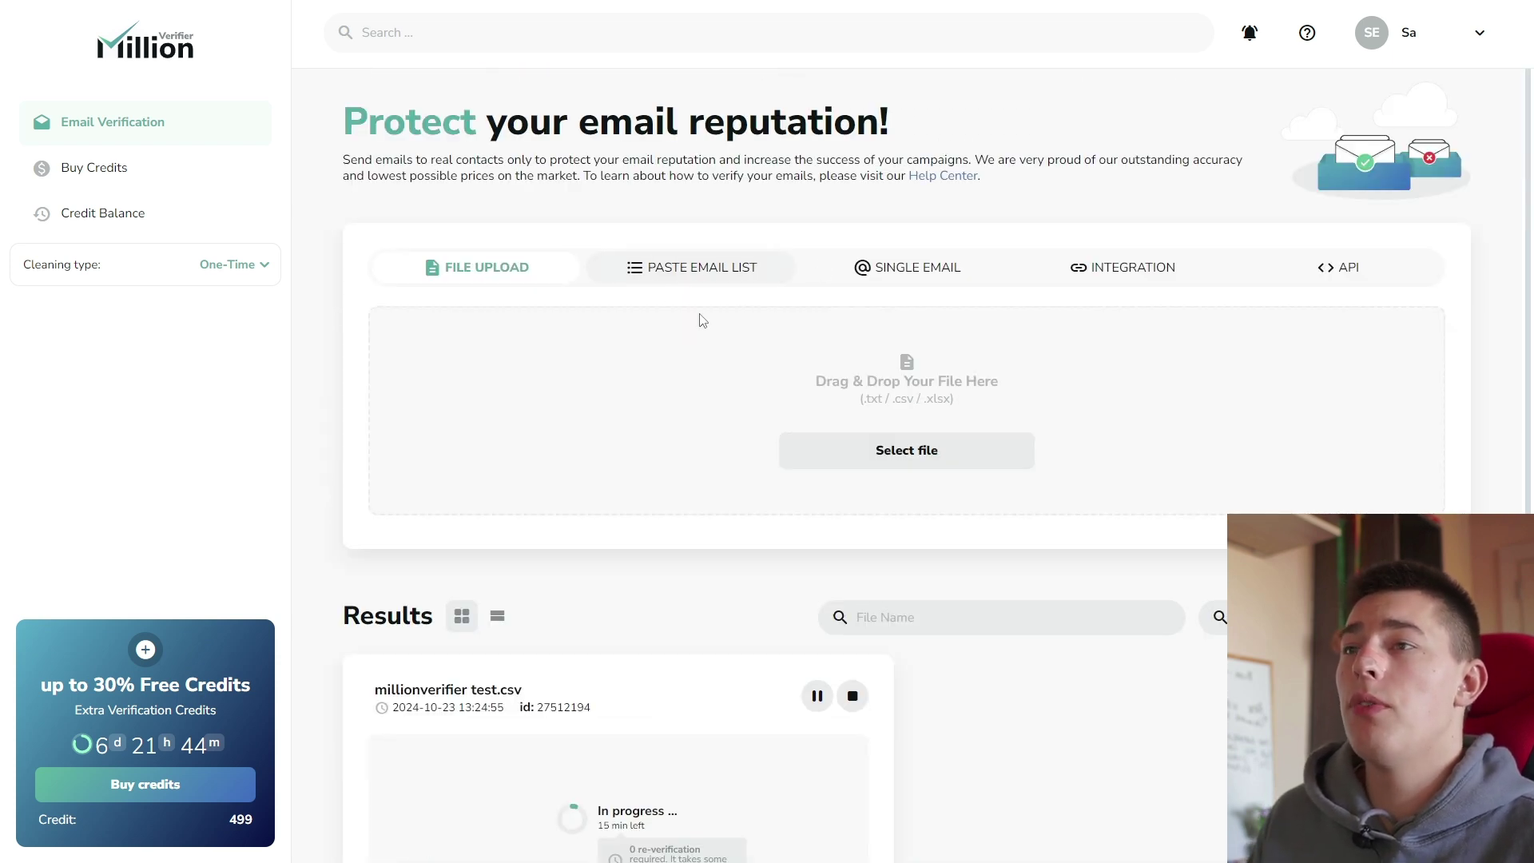
{"action": "scroll", "coordinate": [729, 460], "scroll_direction": "down", "scroll_amount": 1}
{"action": "scroll", "coordinate": [596, 349], "scroll_direction": "down", "scroll_amount": 4}
{"action": "scroll", "coordinate": [596, 349], "scroll_direction": "up", "scroll_amount": 4}
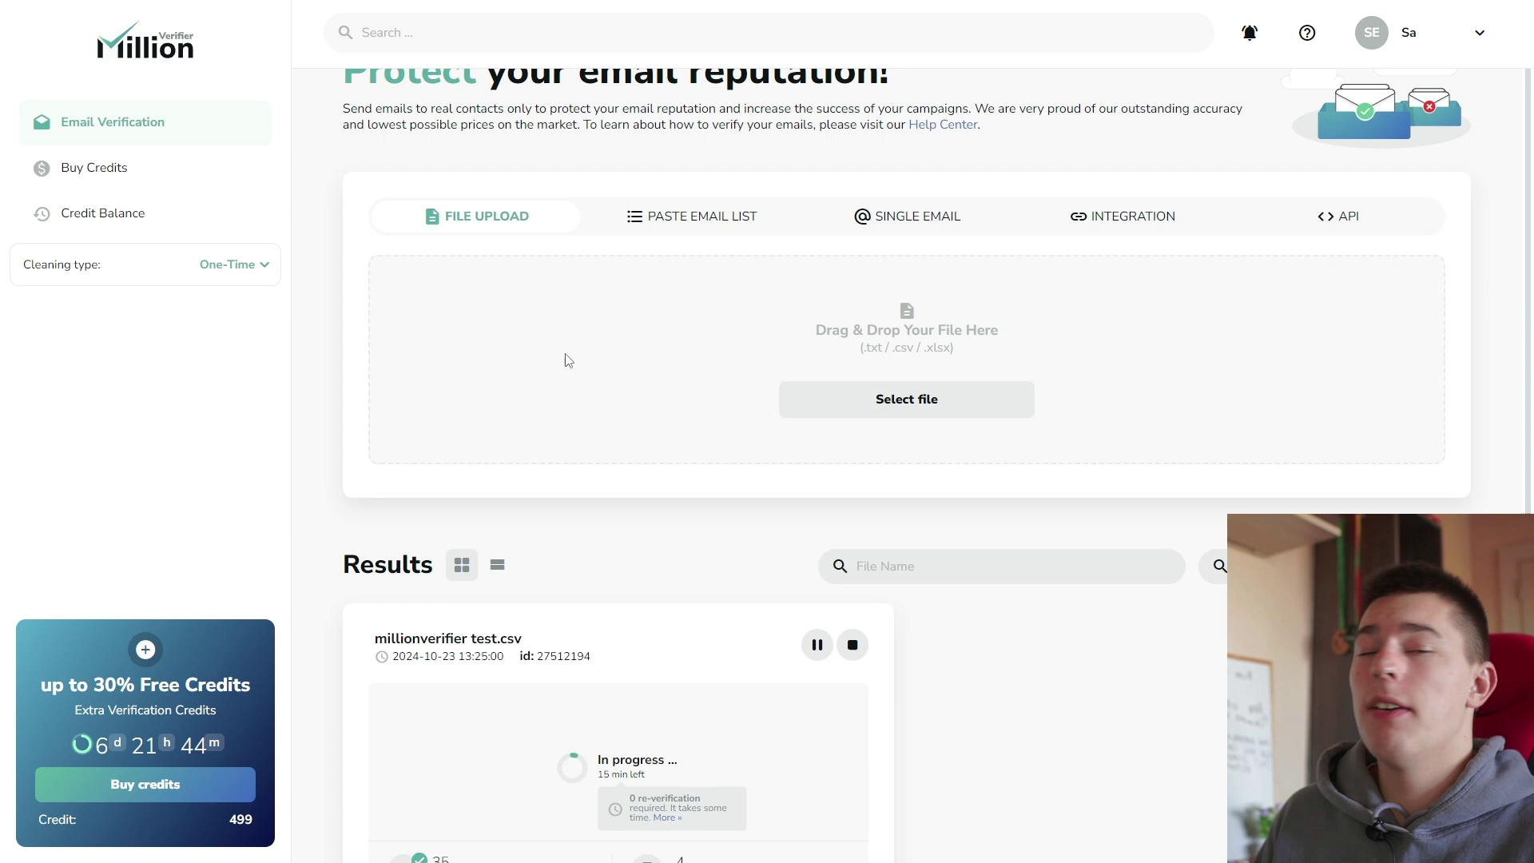
{"action": "scroll", "coordinate": [590, 418], "scroll_direction": "down", "scroll_amount": 1}
{"action": "scroll", "coordinate": [590, 418], "scroll_direction": "down", "scroll_amount": 2}
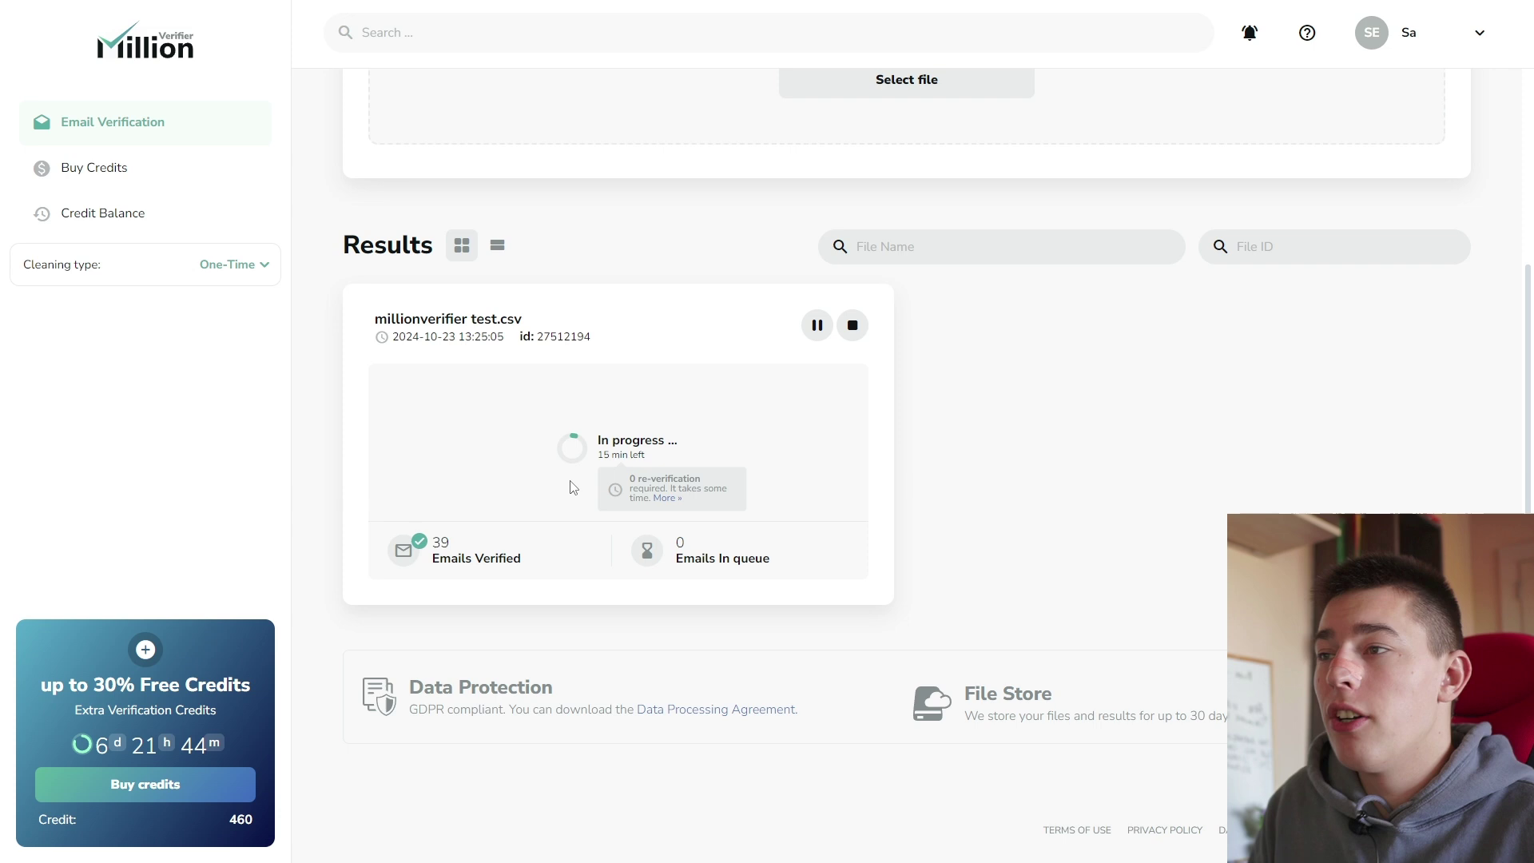
Show the integration cards for Mailchimp, Sendinblue, Mailgun, Mailjet and other platforms.
{"action": "scroll", "coordinate": [569, 484], "scroll_direction": "up", "scroll_amount": 3}
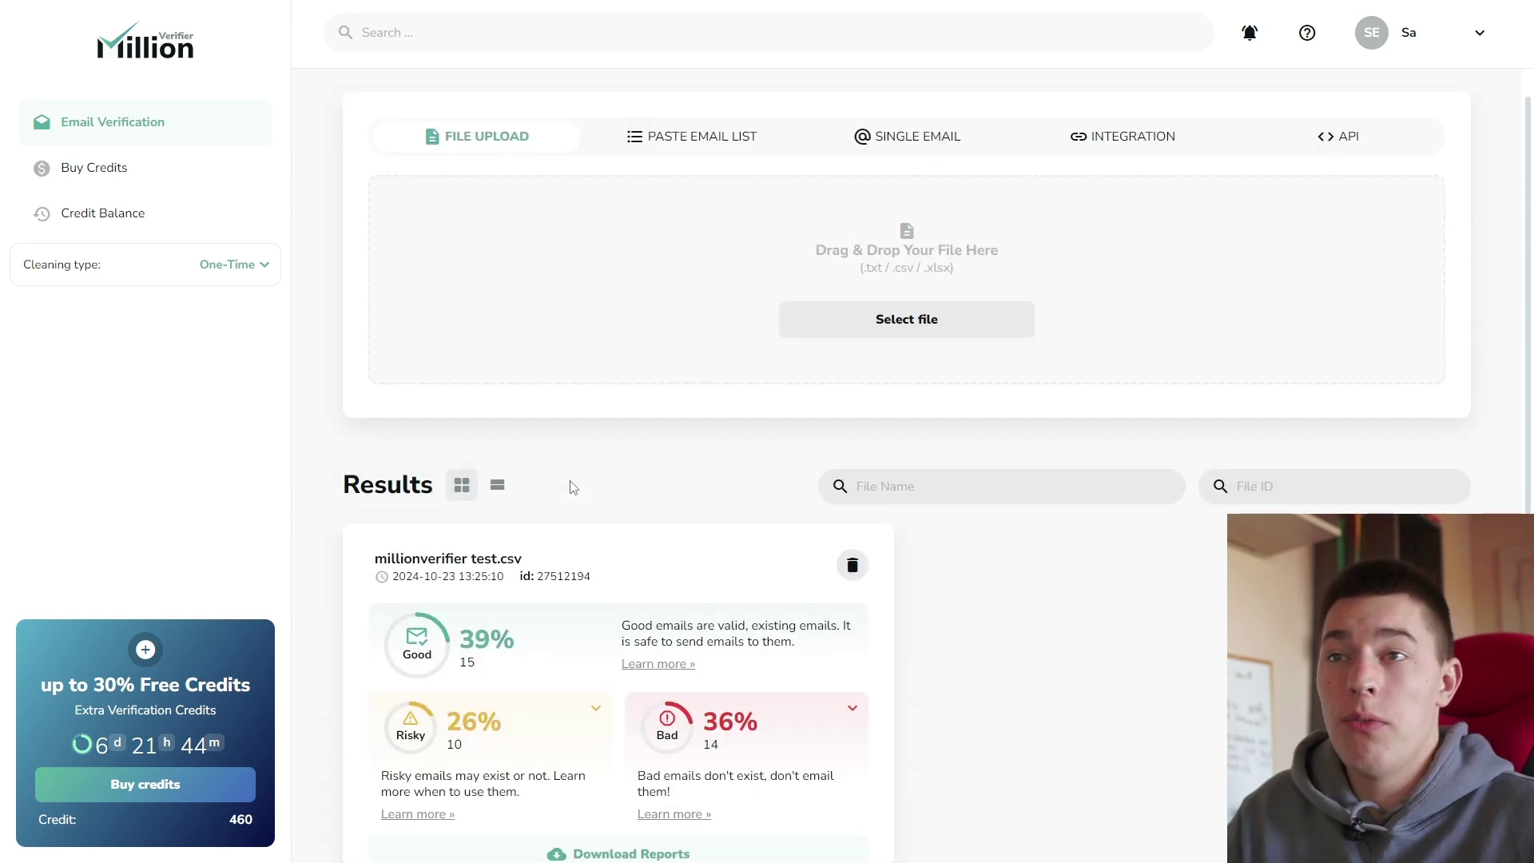
{"action": "scroll", "coordinate": [585, 496], "scroll_direction": "down", "scroll_amount": 3}
{"action": "scroll", "coordinate": [976, 245], "scroll_direction": "up", "scroll_amount": 4}
{"action": "scroll", "coordinate": [977, 246], "scroll_direction": "up", "scroll_amount": 1}
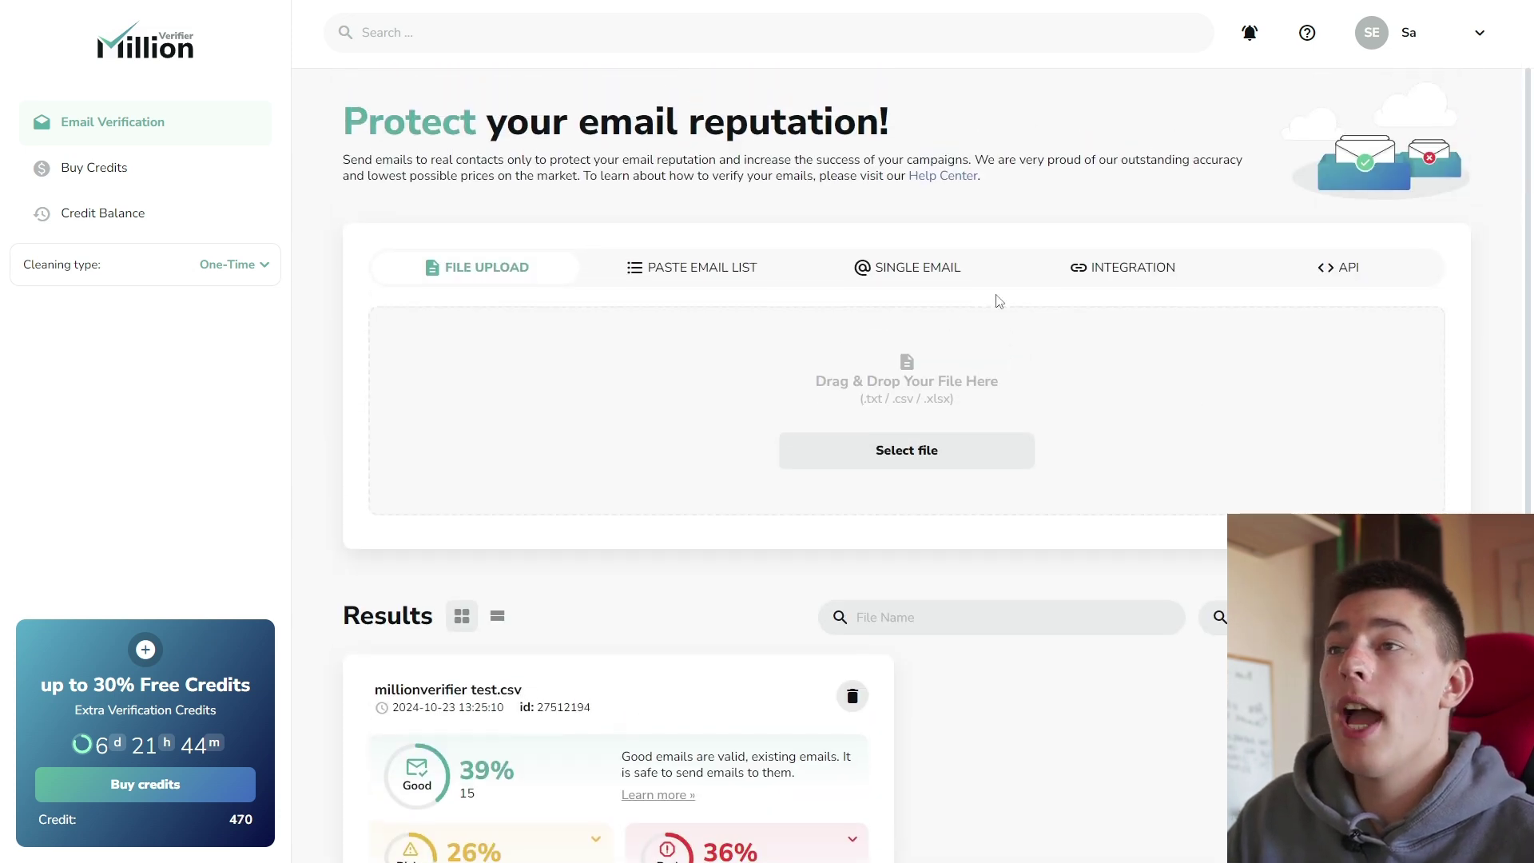
{"action": "left_click", "coordinate": [1115, 270]}
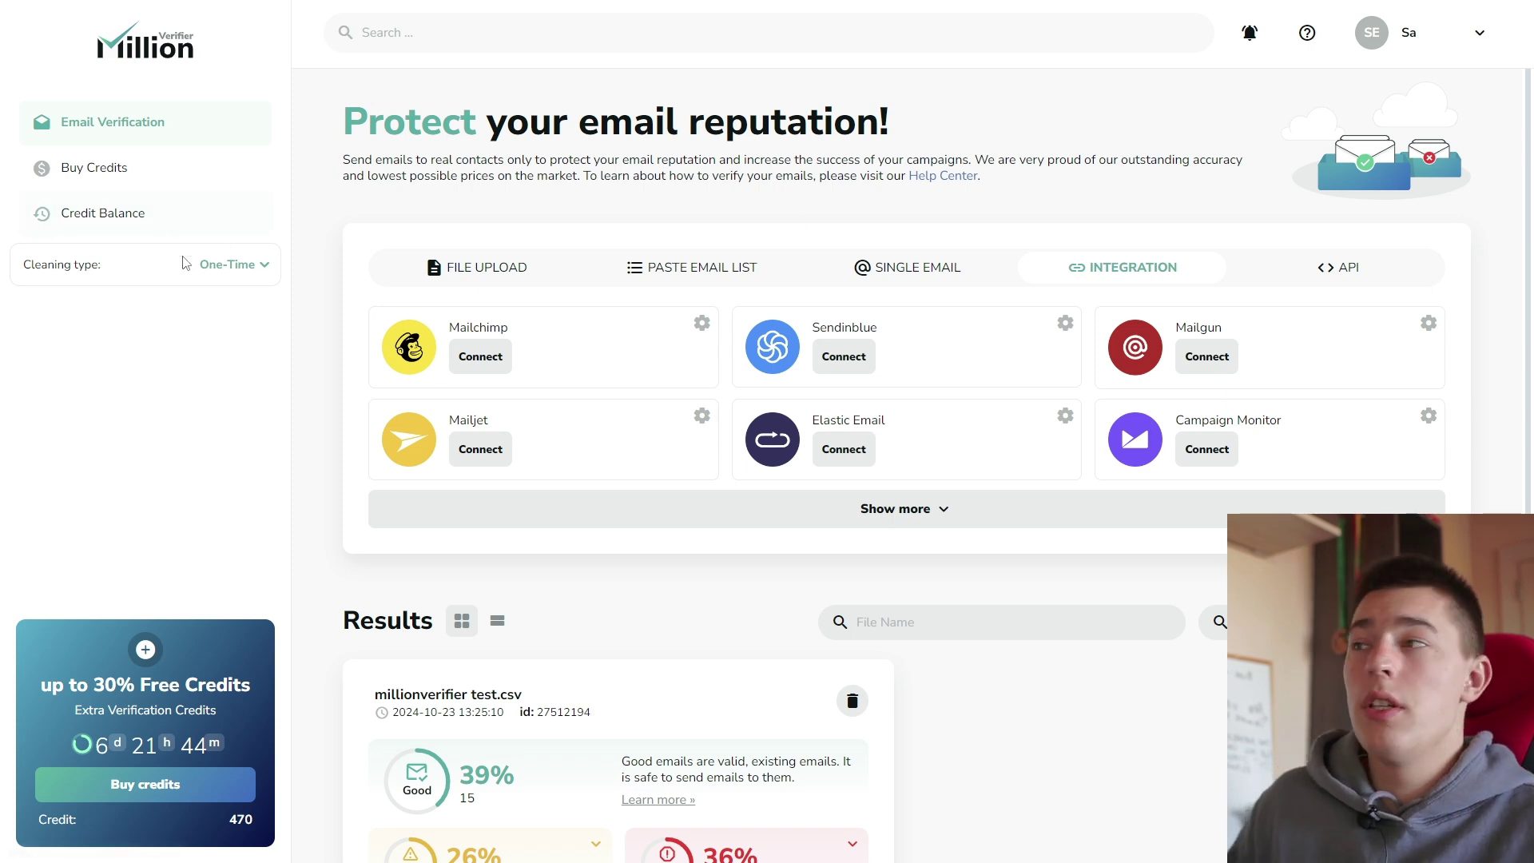
Download the Good Emails Only report for millionverifier test.csv and open the CSV.
{"action": "left_click", "coordinate": [541, 284]}
{"action": "scroll", "coordinate": [599, 435], "scroll_direction": "down", "scroll_amount": 5}
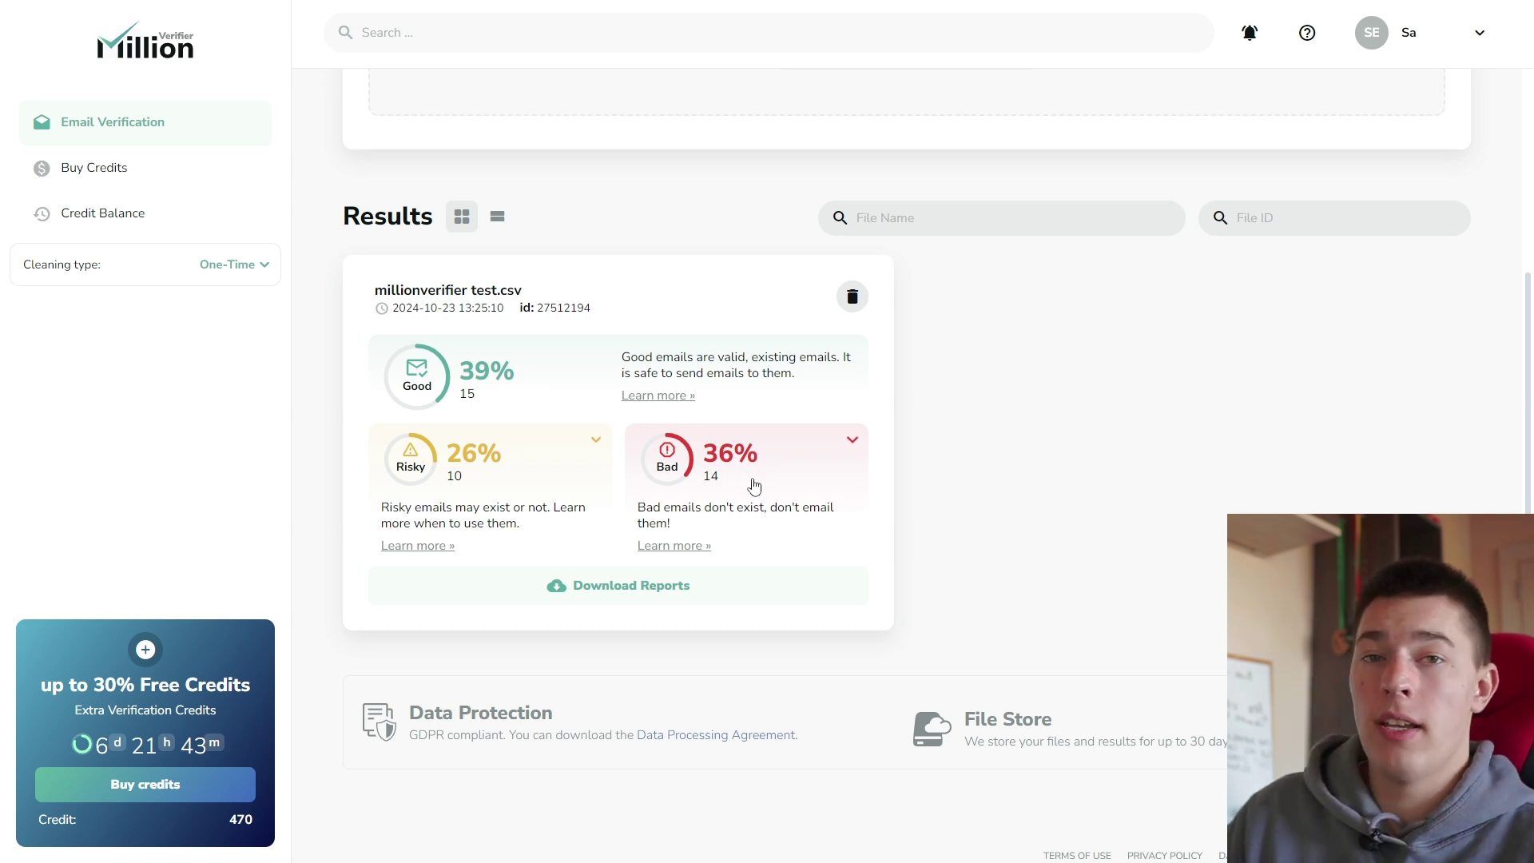
{"action": "left_click", "coordinate": [649, 588]}
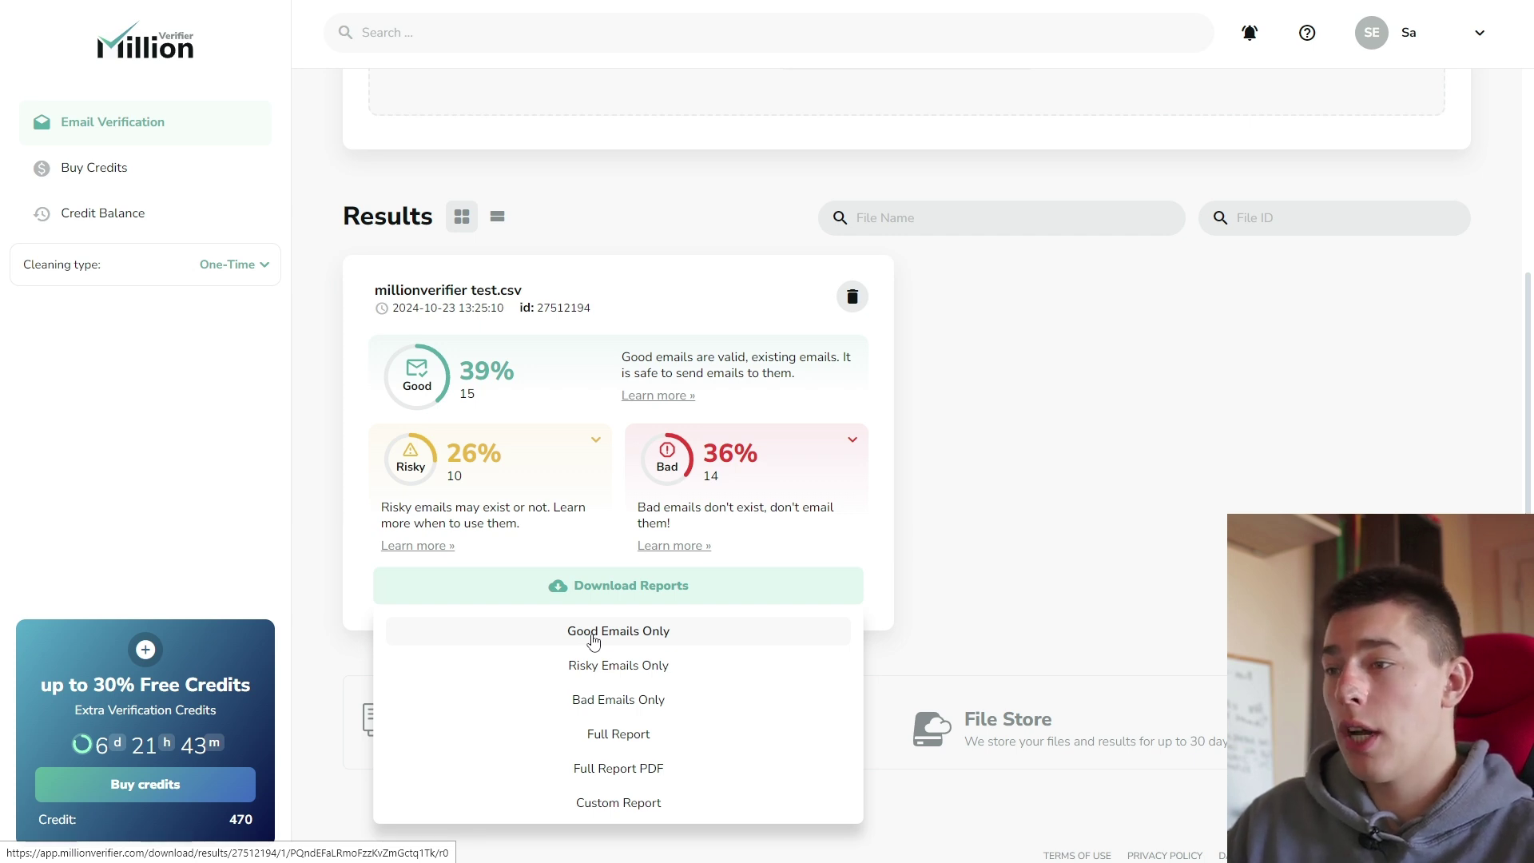
{"action": "left_click", "coordinate": [713, 637]}
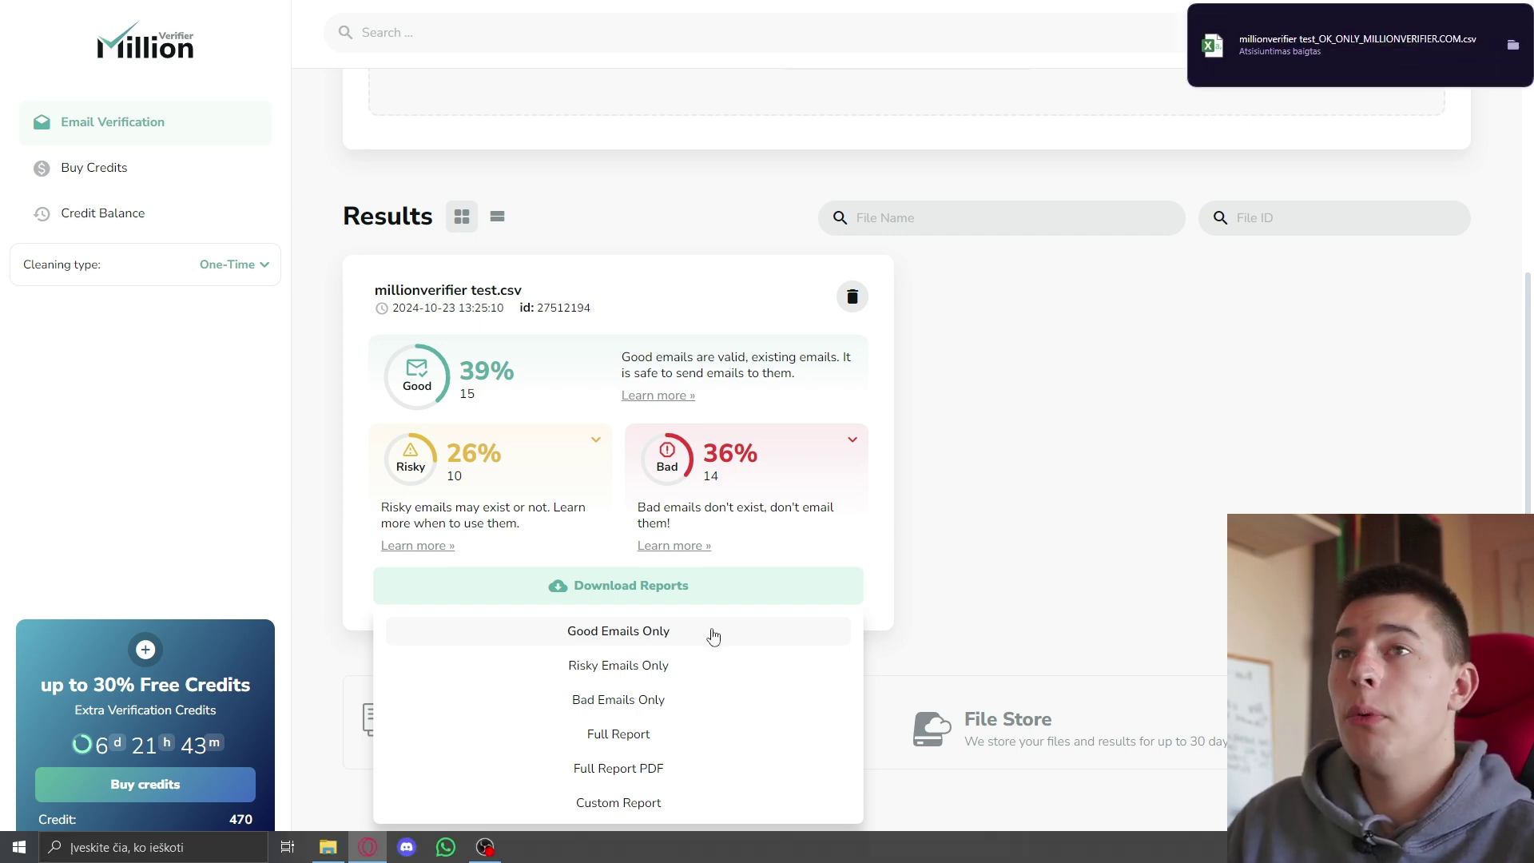
{"action": "left_click", "coordinate": [1258, 52]}
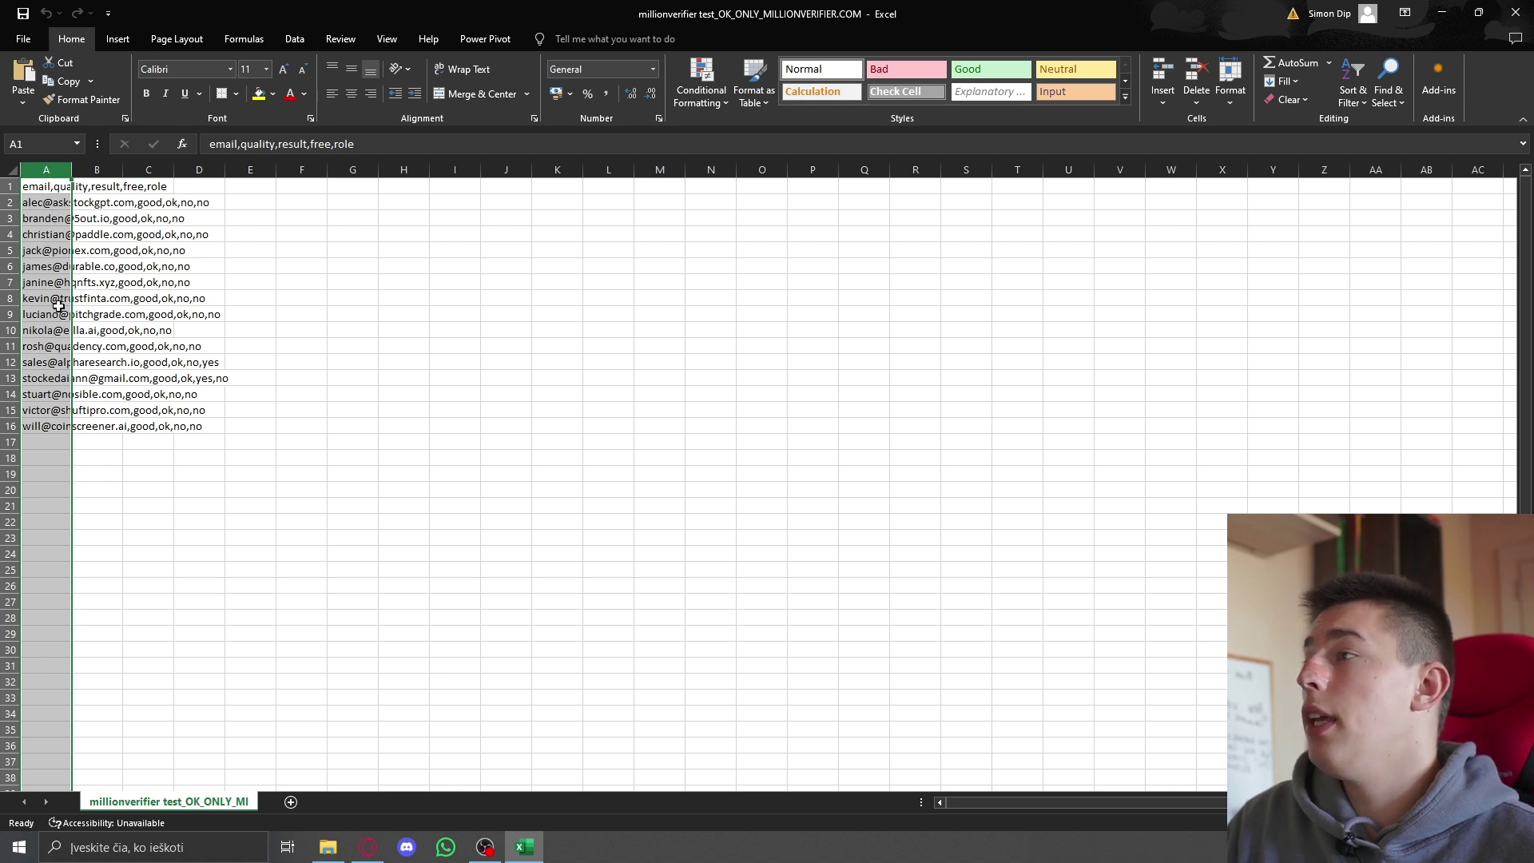
Split column A into separate columns using Text to Columns with a comma delimiter.
{"action": "left_click", "coordinate": [297, 40]}
{"action": "left_click", "coordinate": [855, 92]}
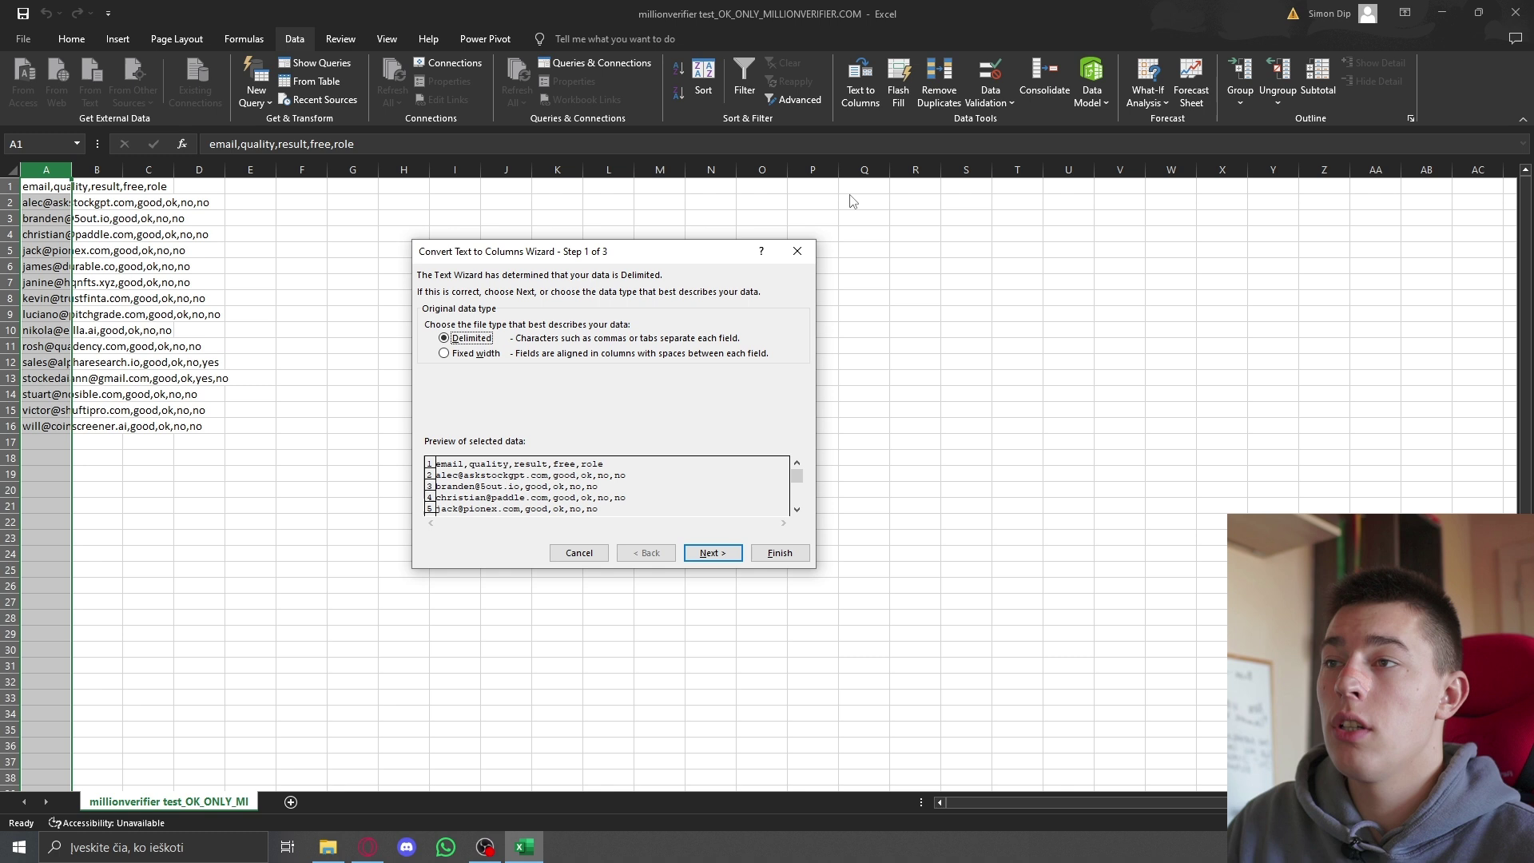
{"action": "left_click", "coordinate": [712, 553]}
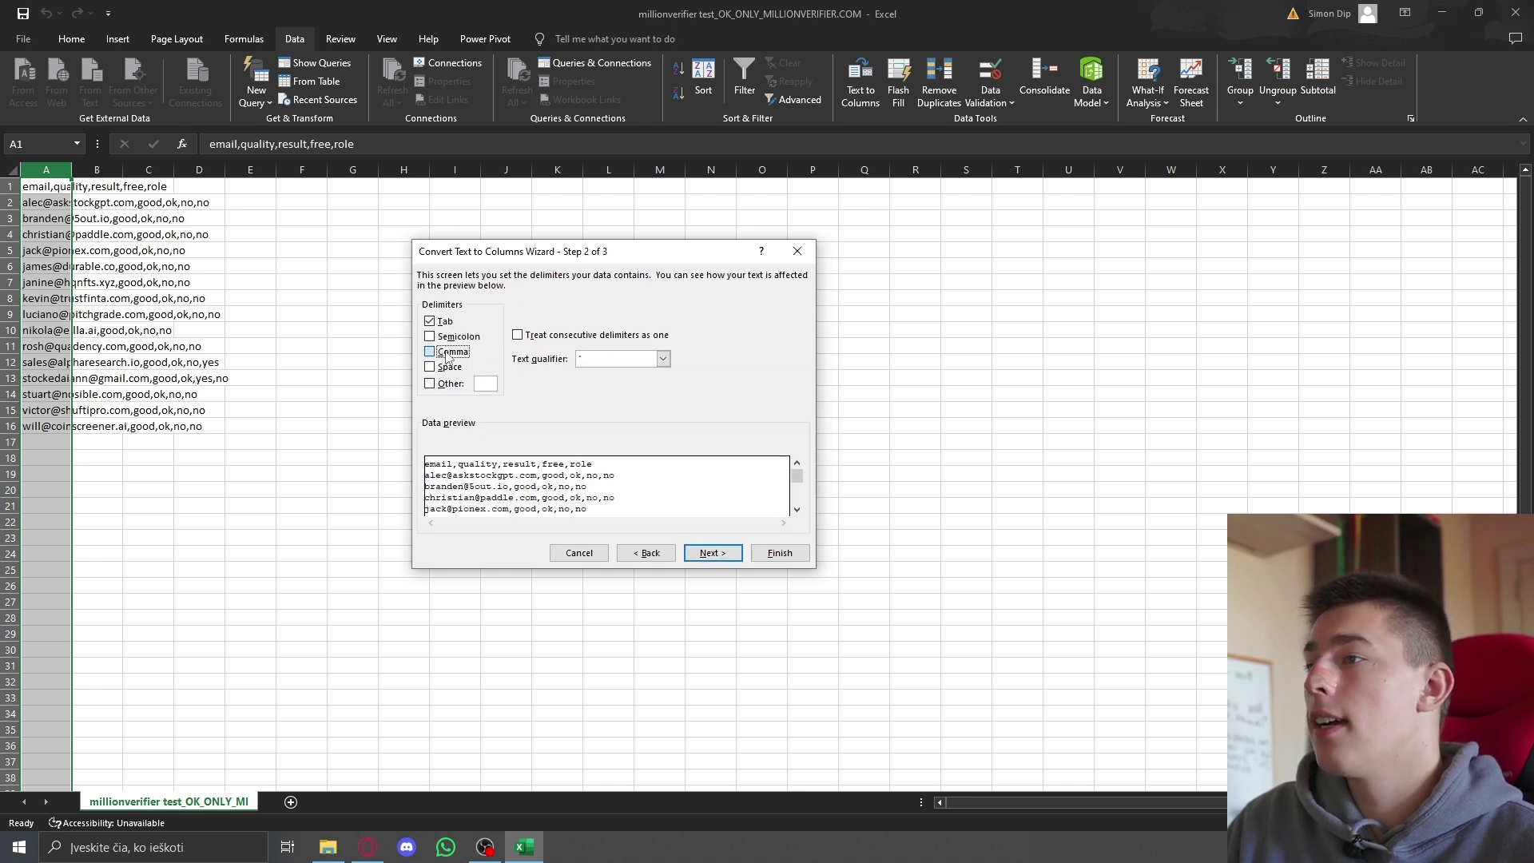
{"action": "left_click", "coordinate": [447, 357]}
{"action": "left_click", "coordinate": [780, 553]}
Widen column A, select email addresses A2 to A16, then return to the browser.
{"action": "left_click", "coordinate": [269, 363]}
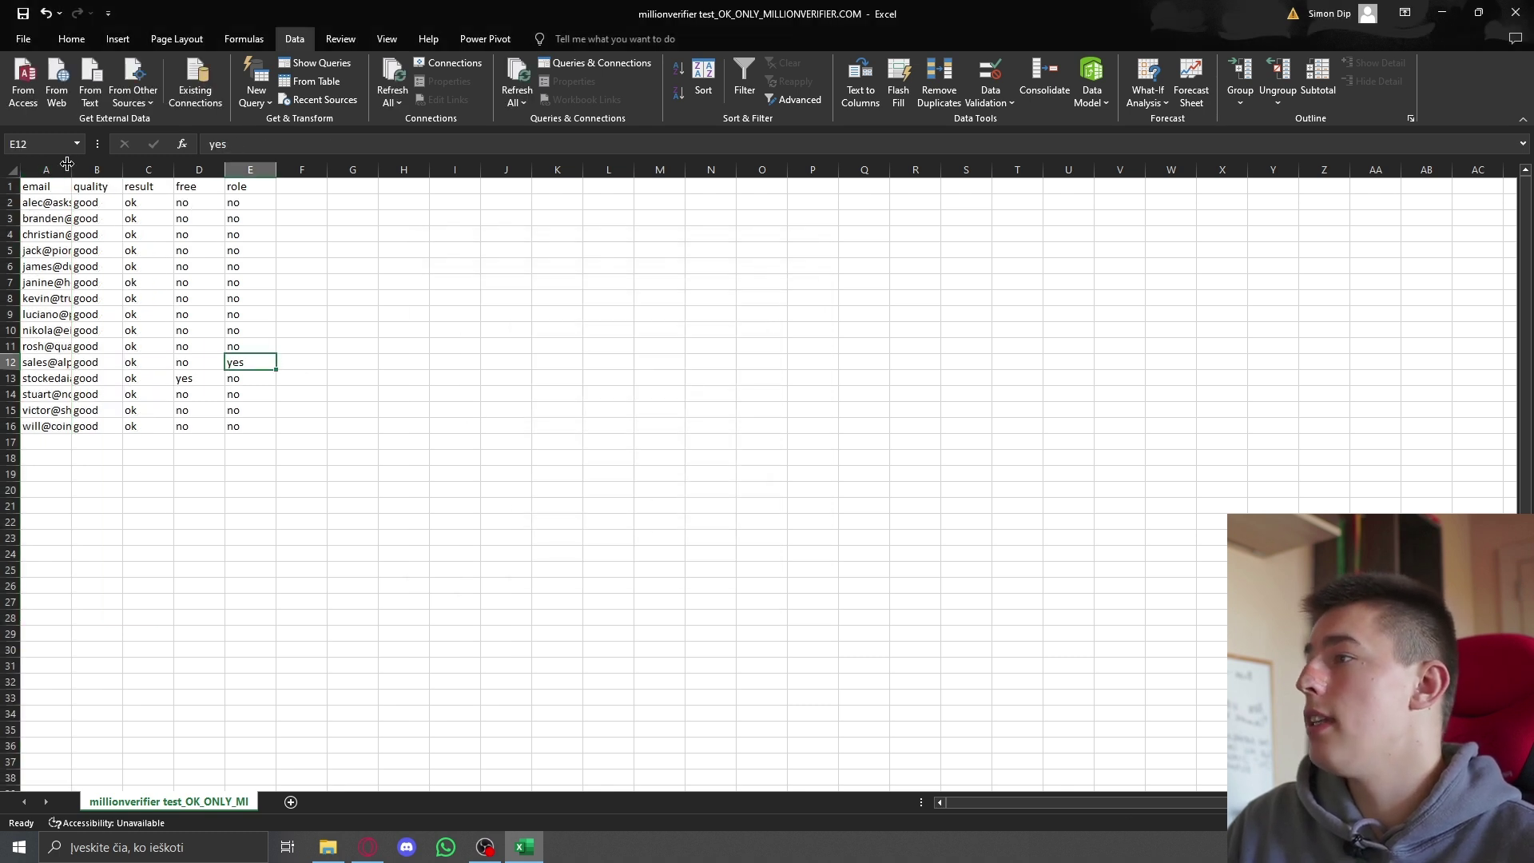
{"action": "left_click_drag", "start_coordinate": [68, 164], "coordinate": [268, 165]}
{"action": "left_click", "coordinate": [196, 206]}
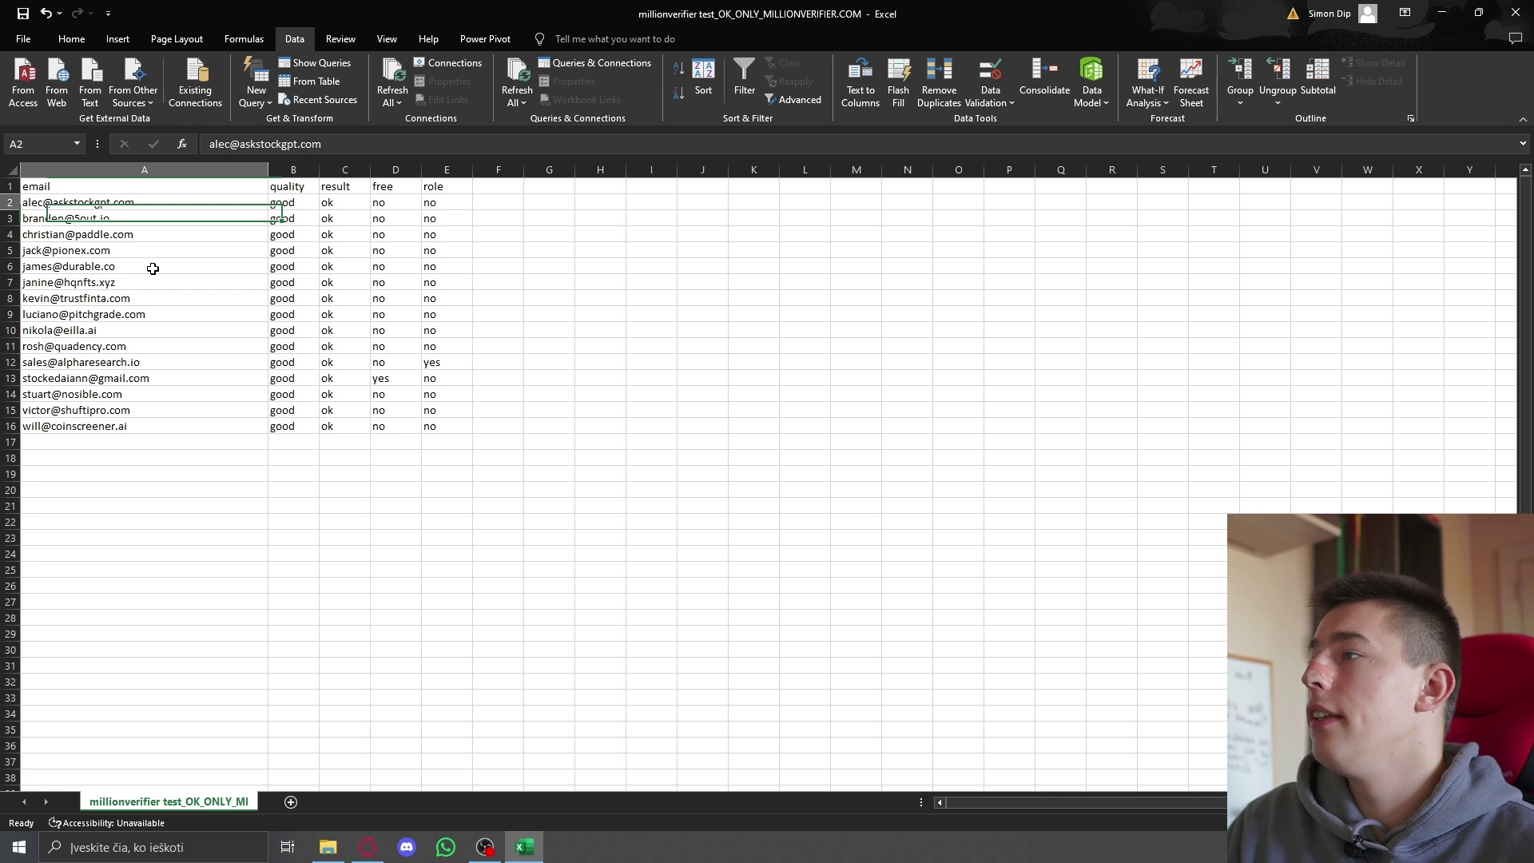
{"action": "key", "text": "ctrl+shift+Down"}
{"action": "left_click", "coordinate": [172, 512]}
{"action": "left_click_drag", "start_coordinate": [112, 203], "coordinate": [90, 431]}
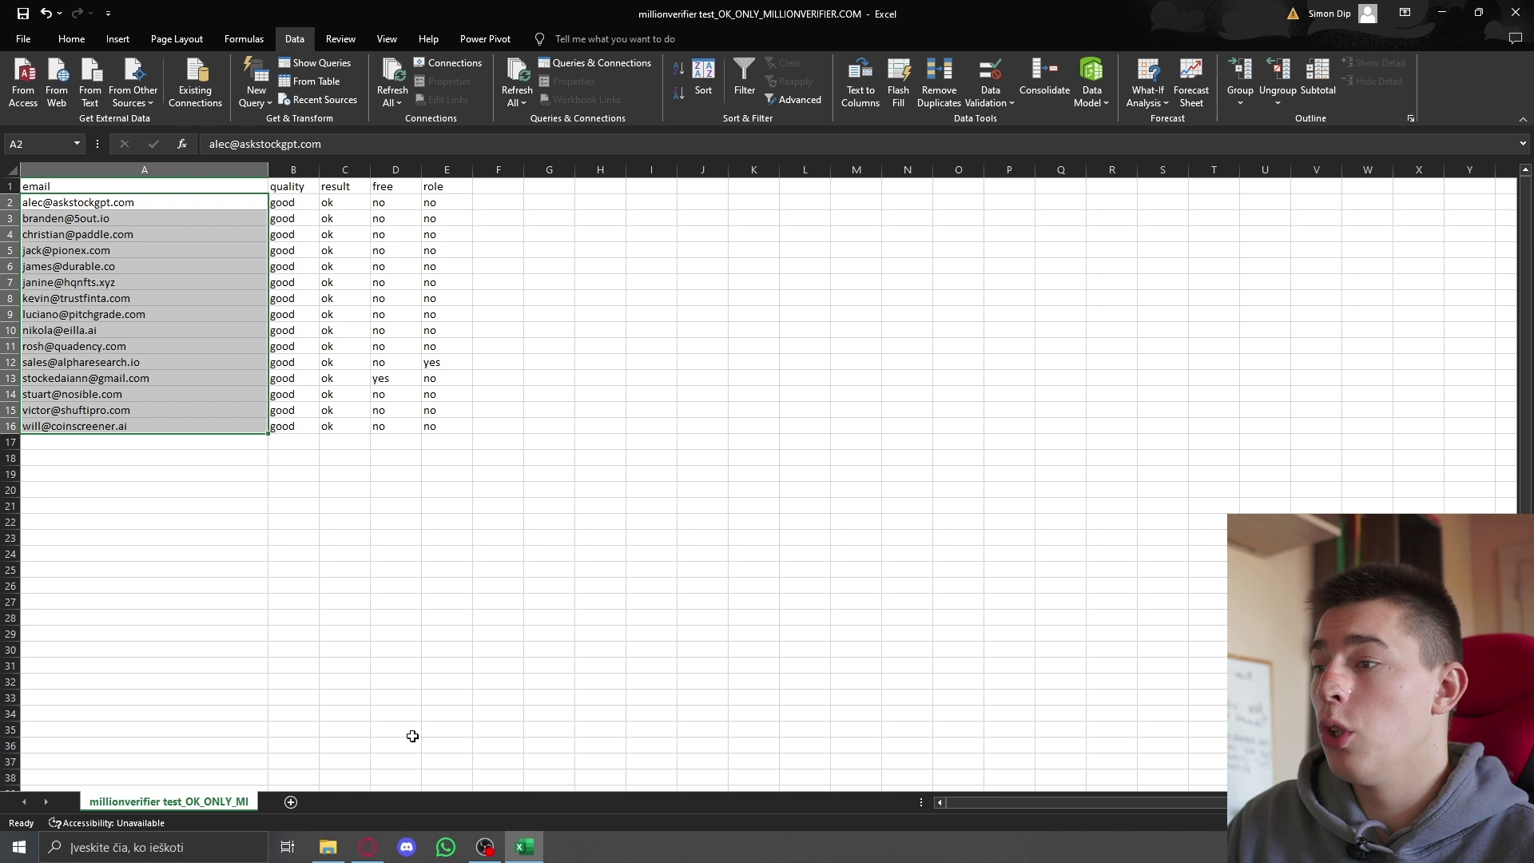
{"action": "left_click", "coordinate": [368, 847]}
{"action": "mouse_move", "coordinate": [765, 587]}
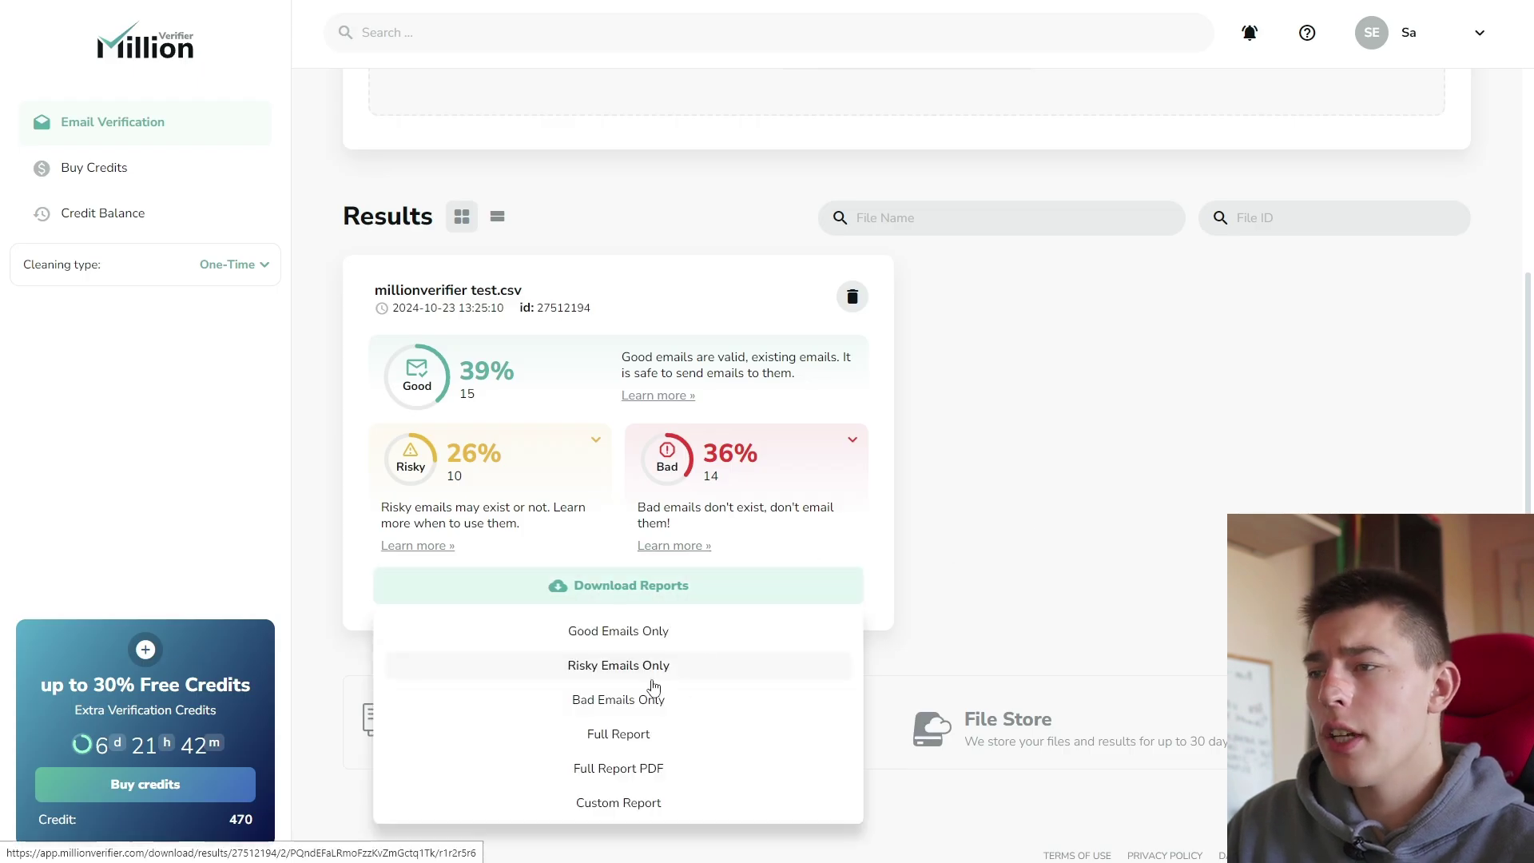